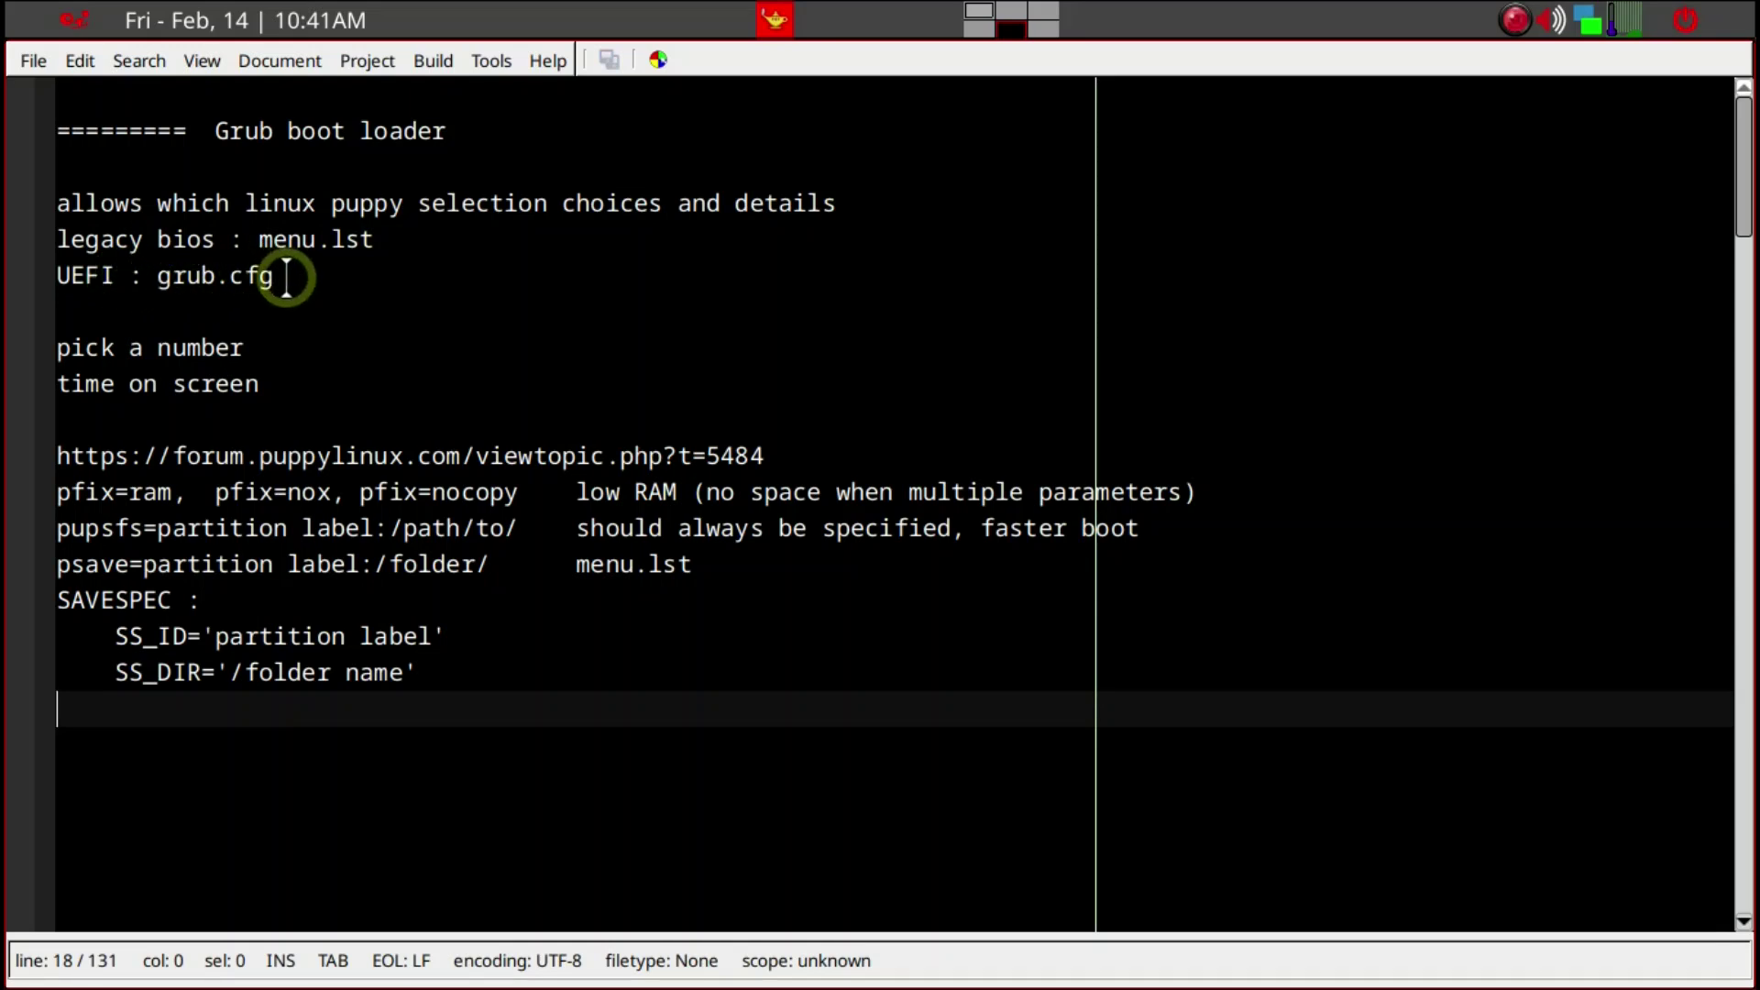
# Show the sidebar file tree (my-applications/bin, /mnt) beside the Grub boot loader notes
pyautogui.hotkey('alt', 'v')
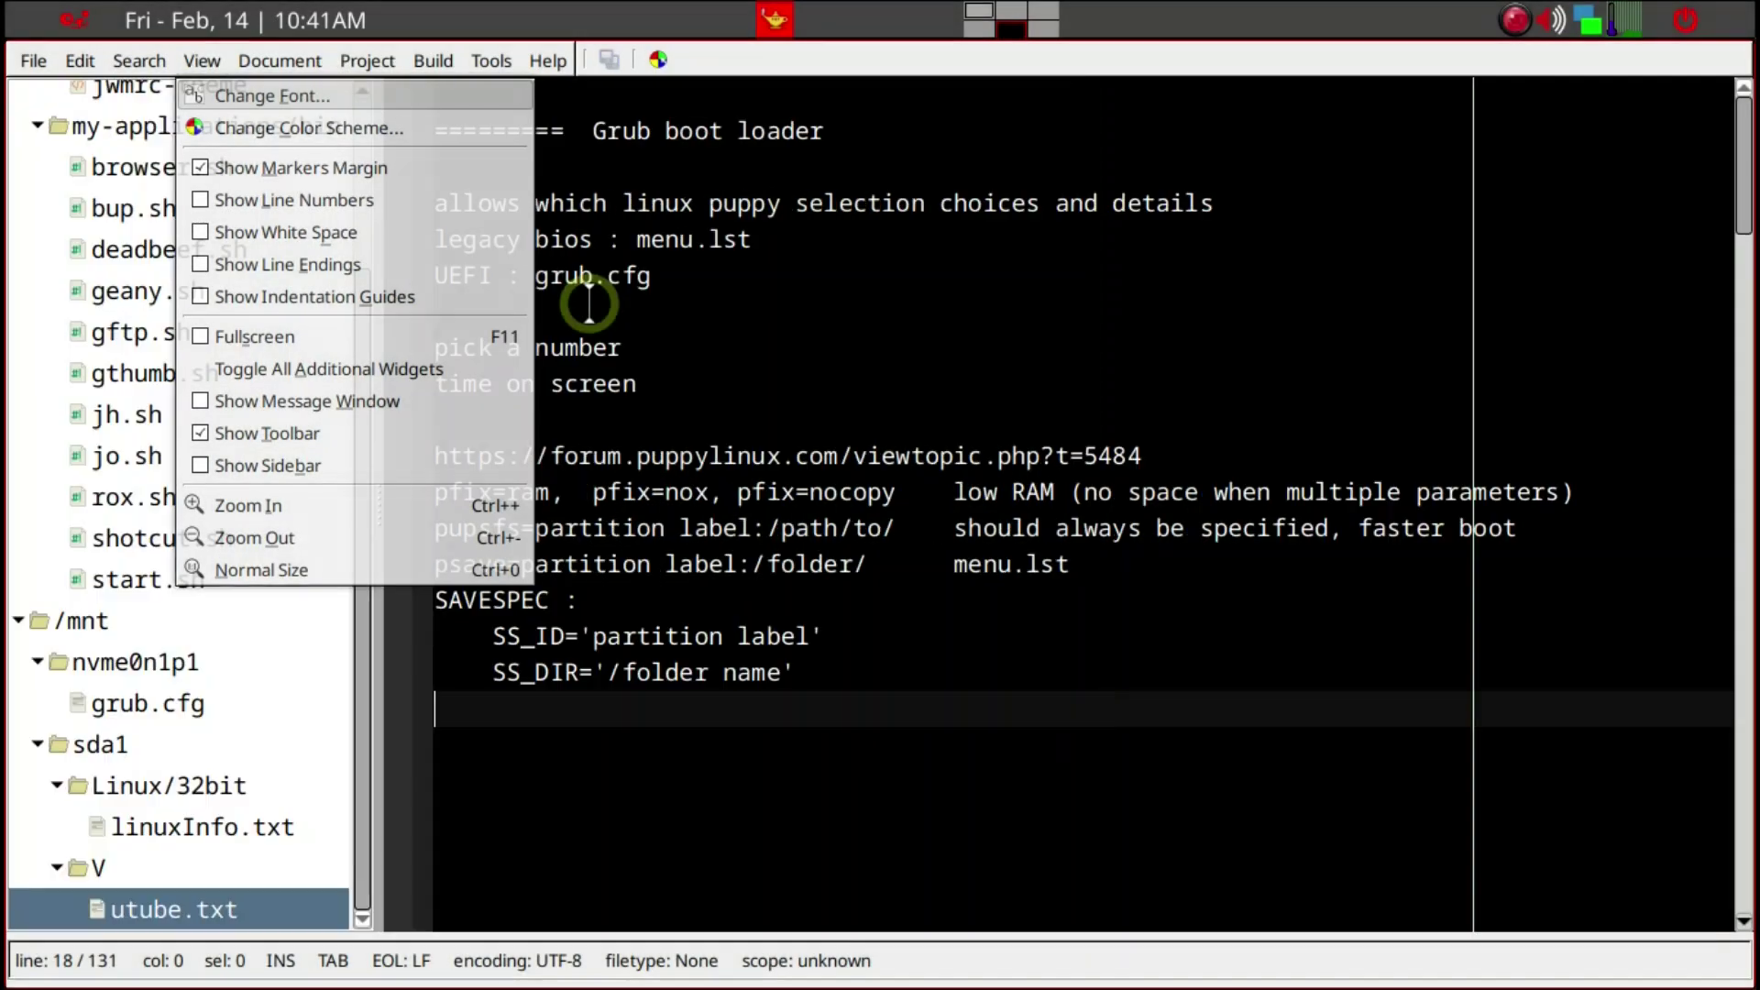
pyautogui.press('Escape')
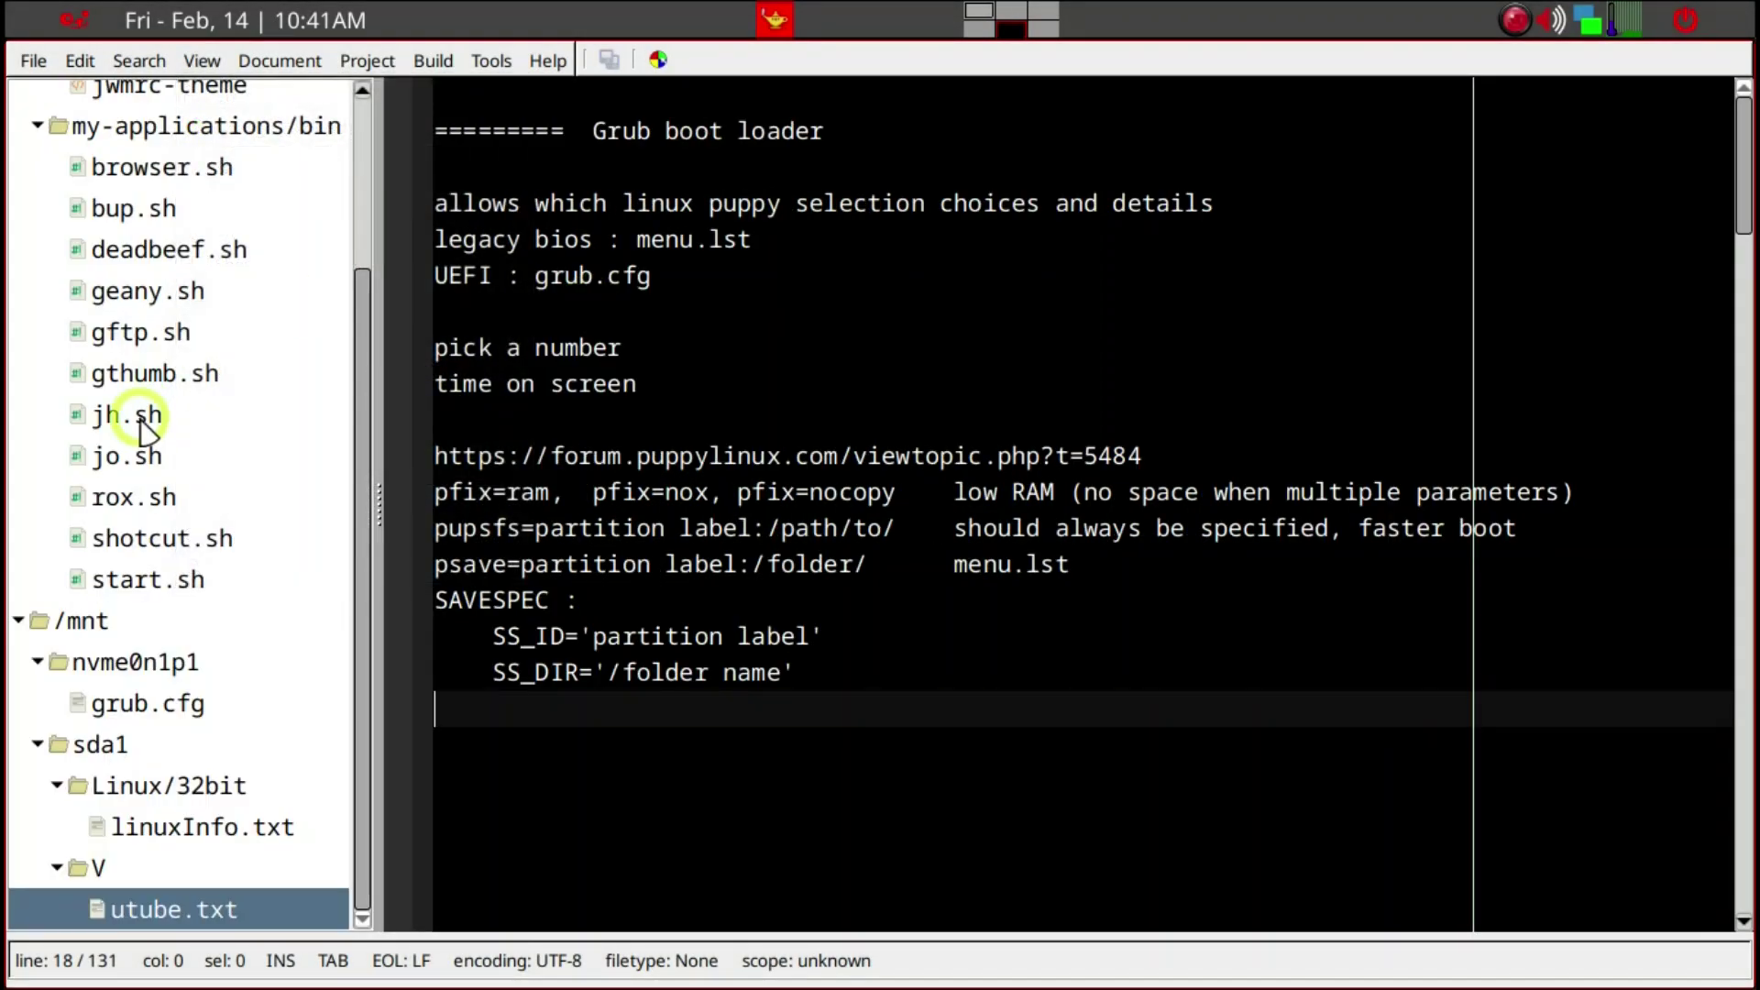
# Open grub.cfg from /mnt/nvme0n1p1 and hide the sidebar to widen the editor
pyautogui.click(152, 715)
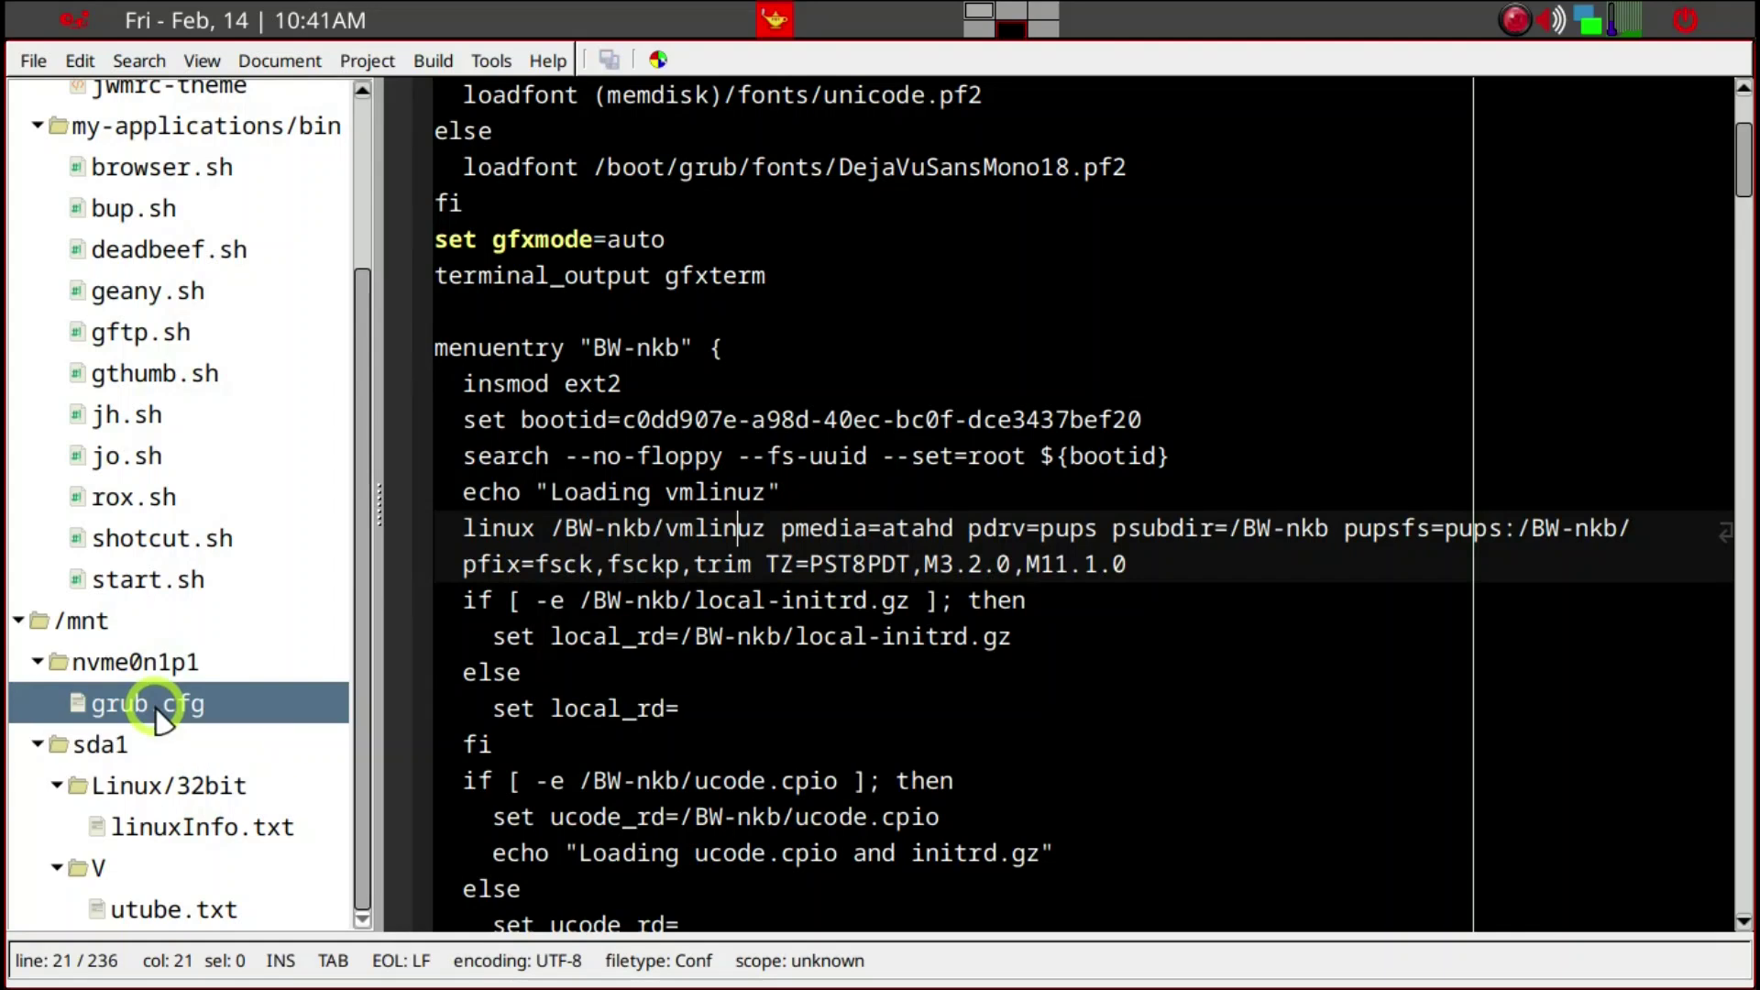
pyautogui.hotkey('alt', 'v')
pyautogui.press('i')
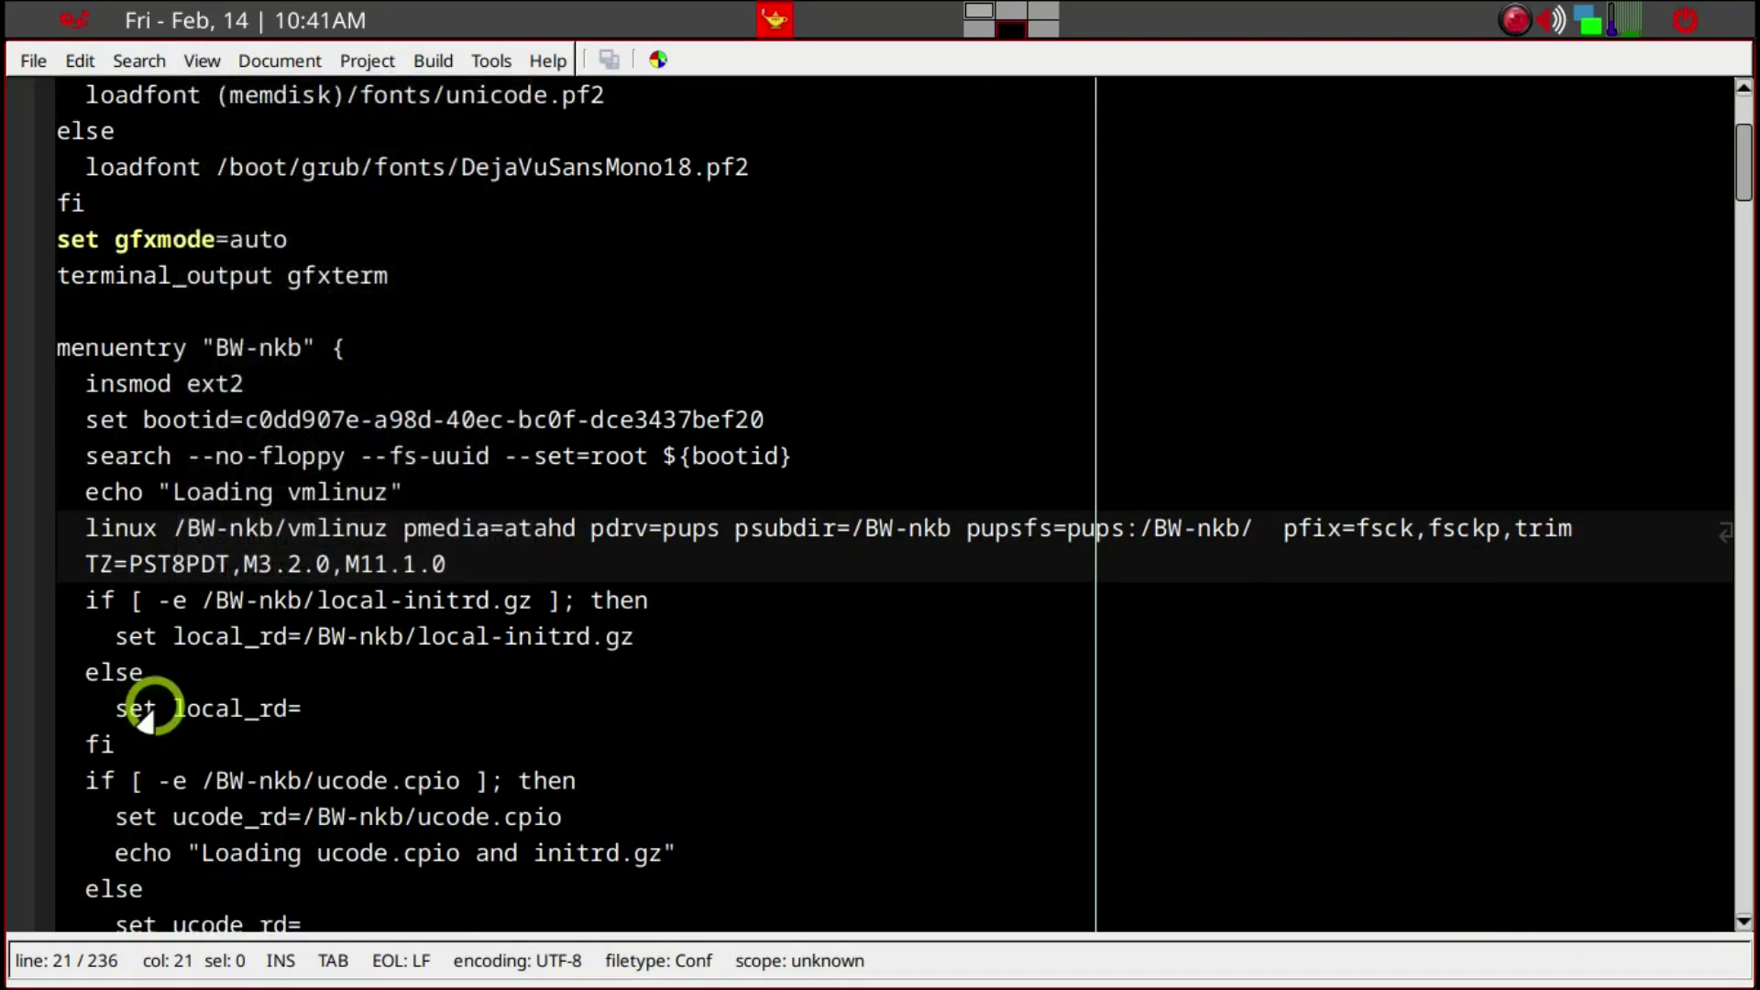
# Review grub.cfg's default=0 and timeout=12 settings and its BW-nkb and CE menu entries
pyautogui.scroll(3, 504, 678)
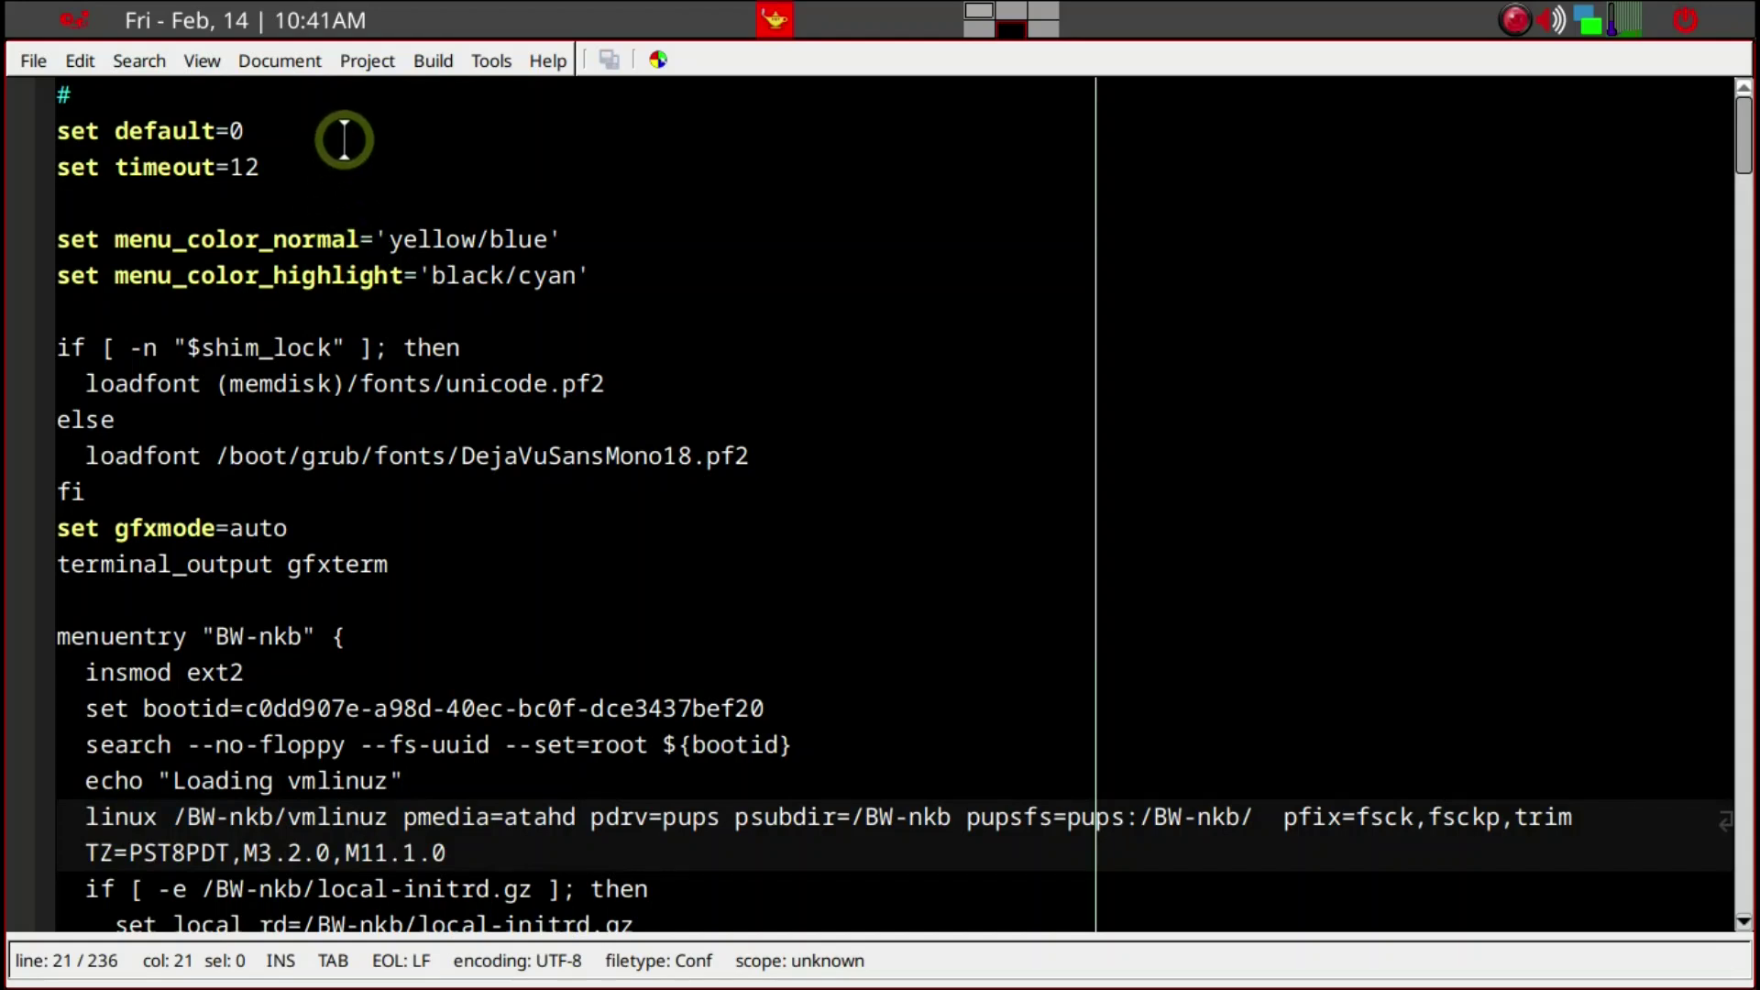
pyautogui.click(294, 130)
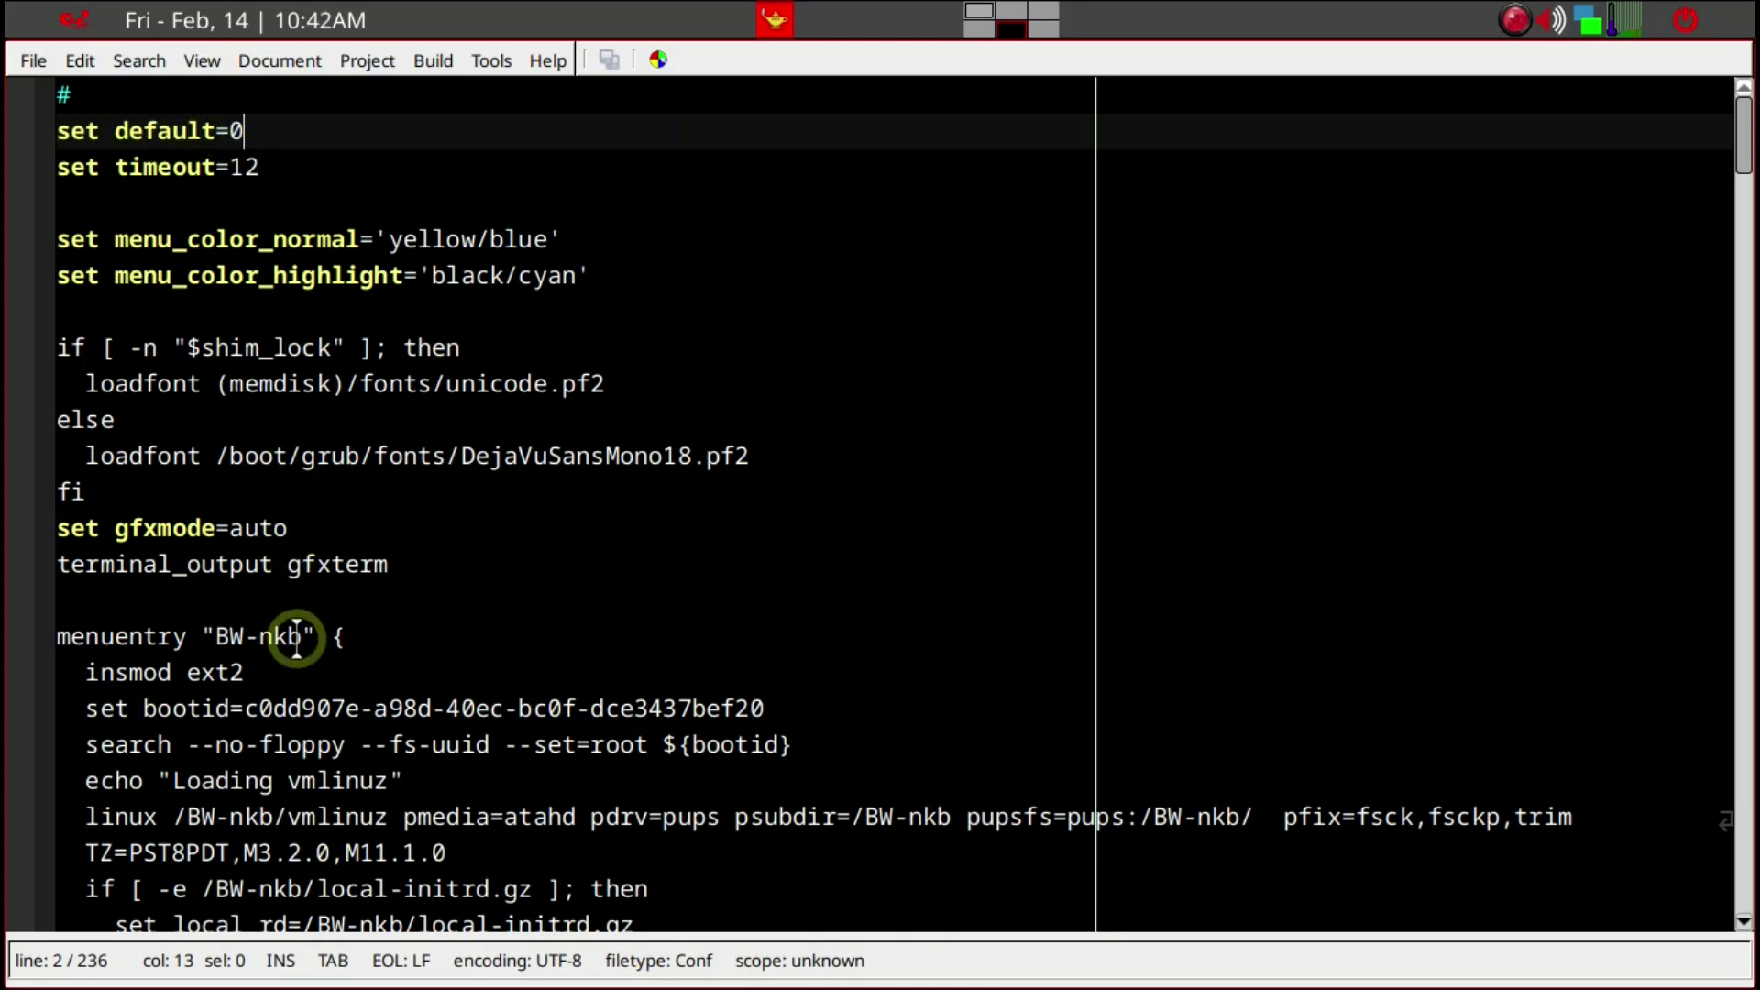
pyautogui.scroll(-2, 296, 637)
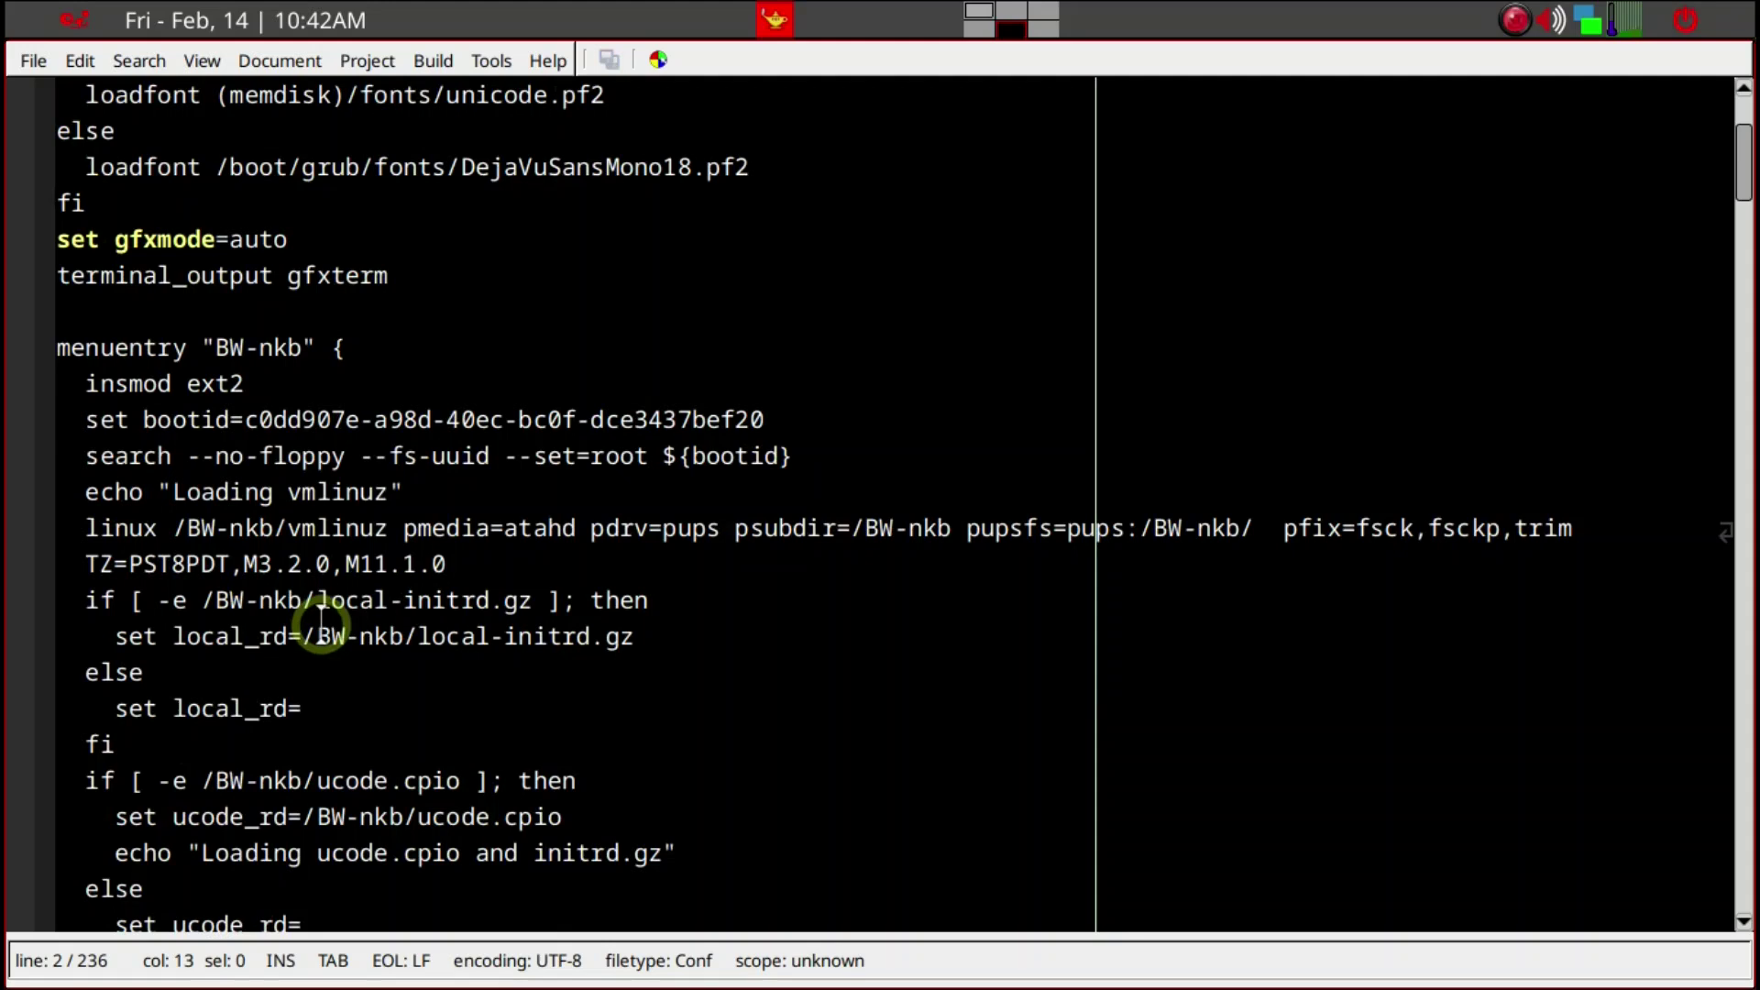
pyautogui.scroll(-2, 322, 621)
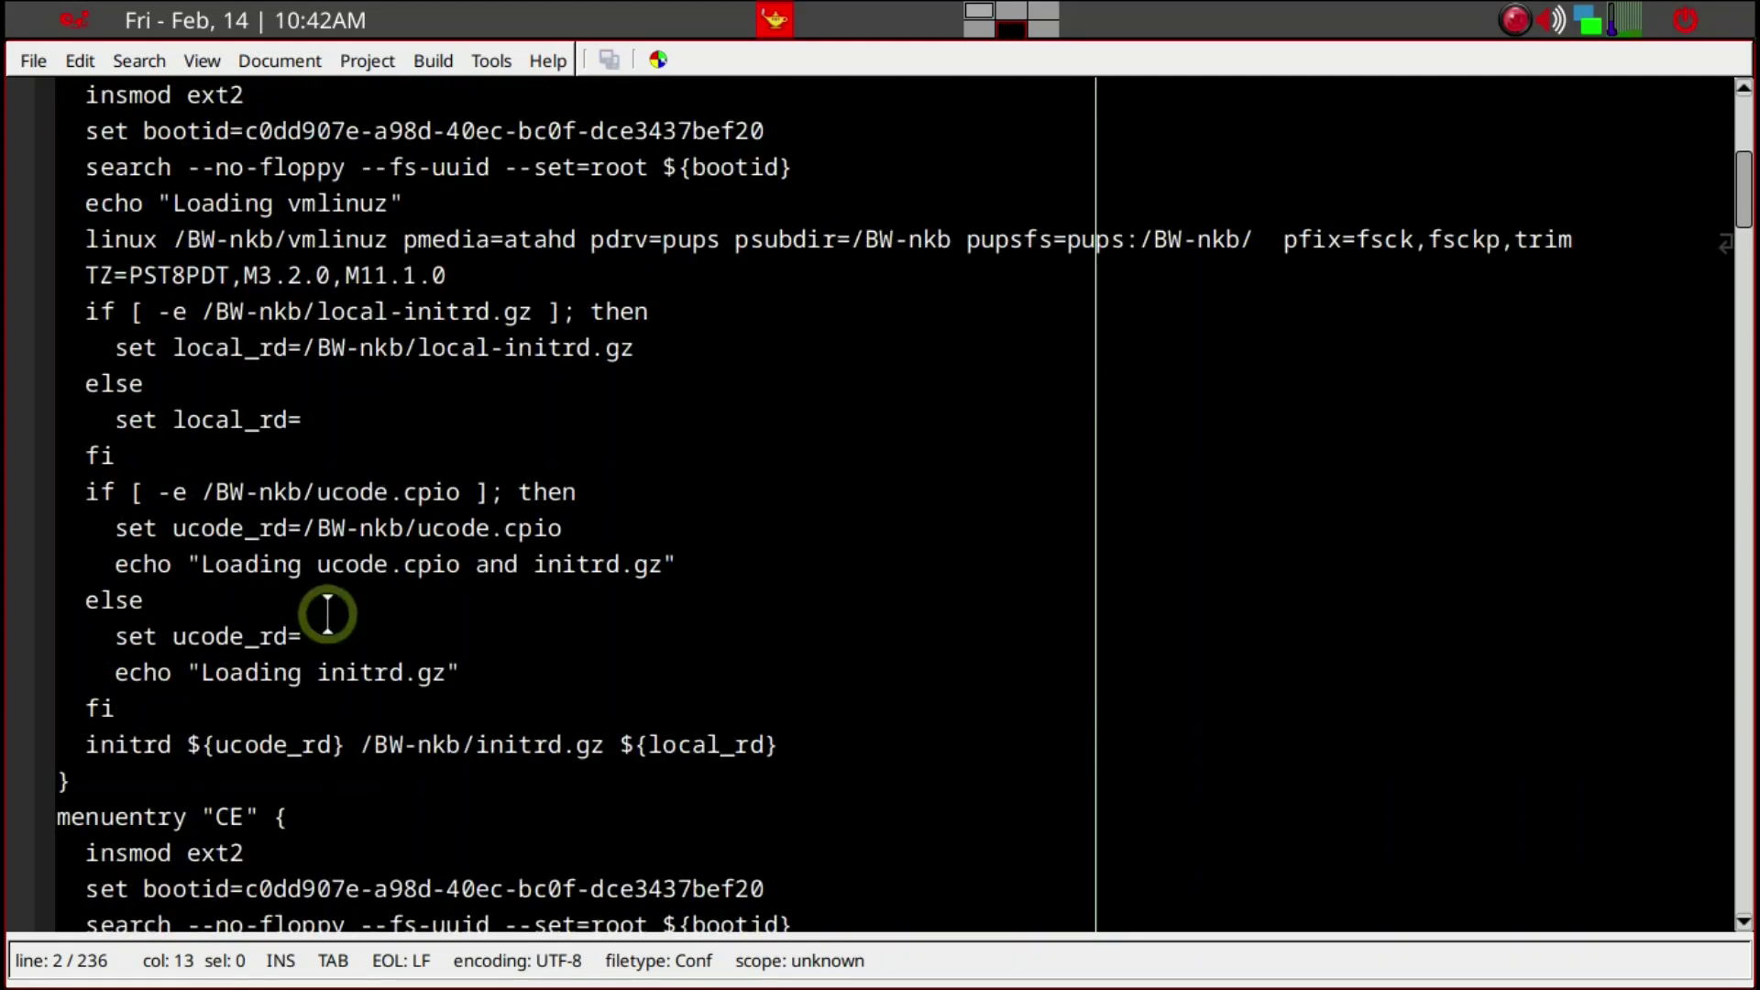
pyautogui.scroll(2, 330, 614)
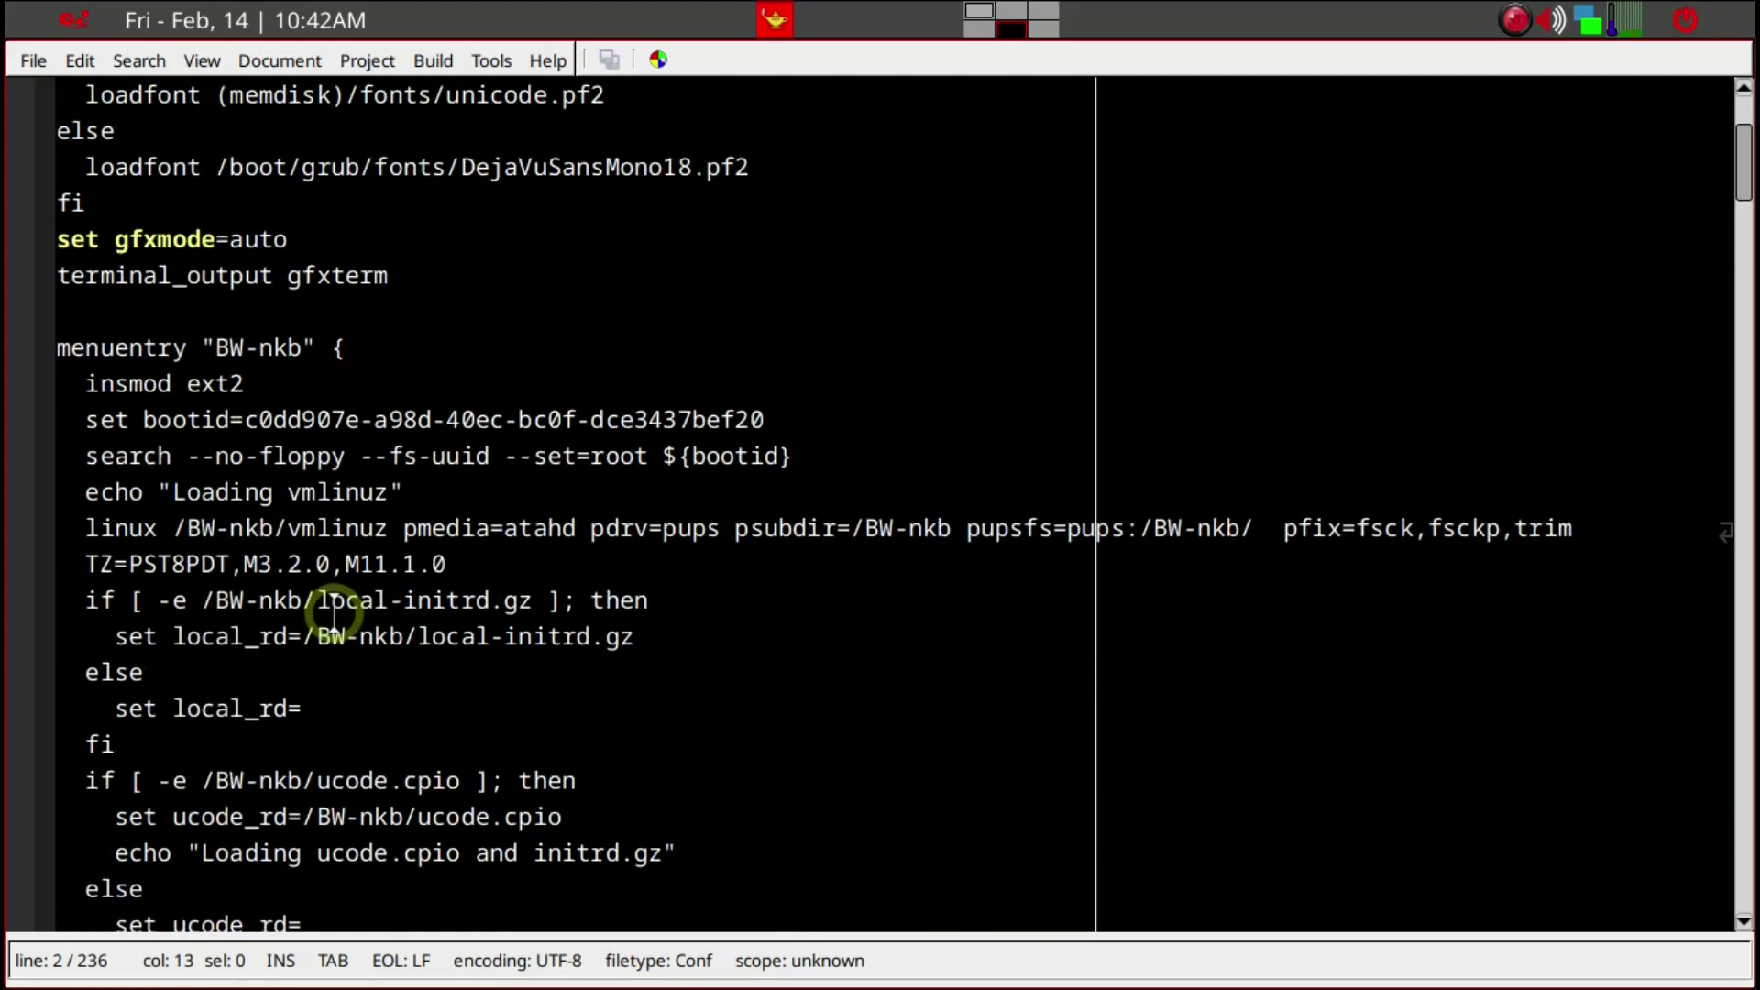
pyautogui.scroll(-1, 334, 614)
pyautogui.scroll(-2, 335, 612)
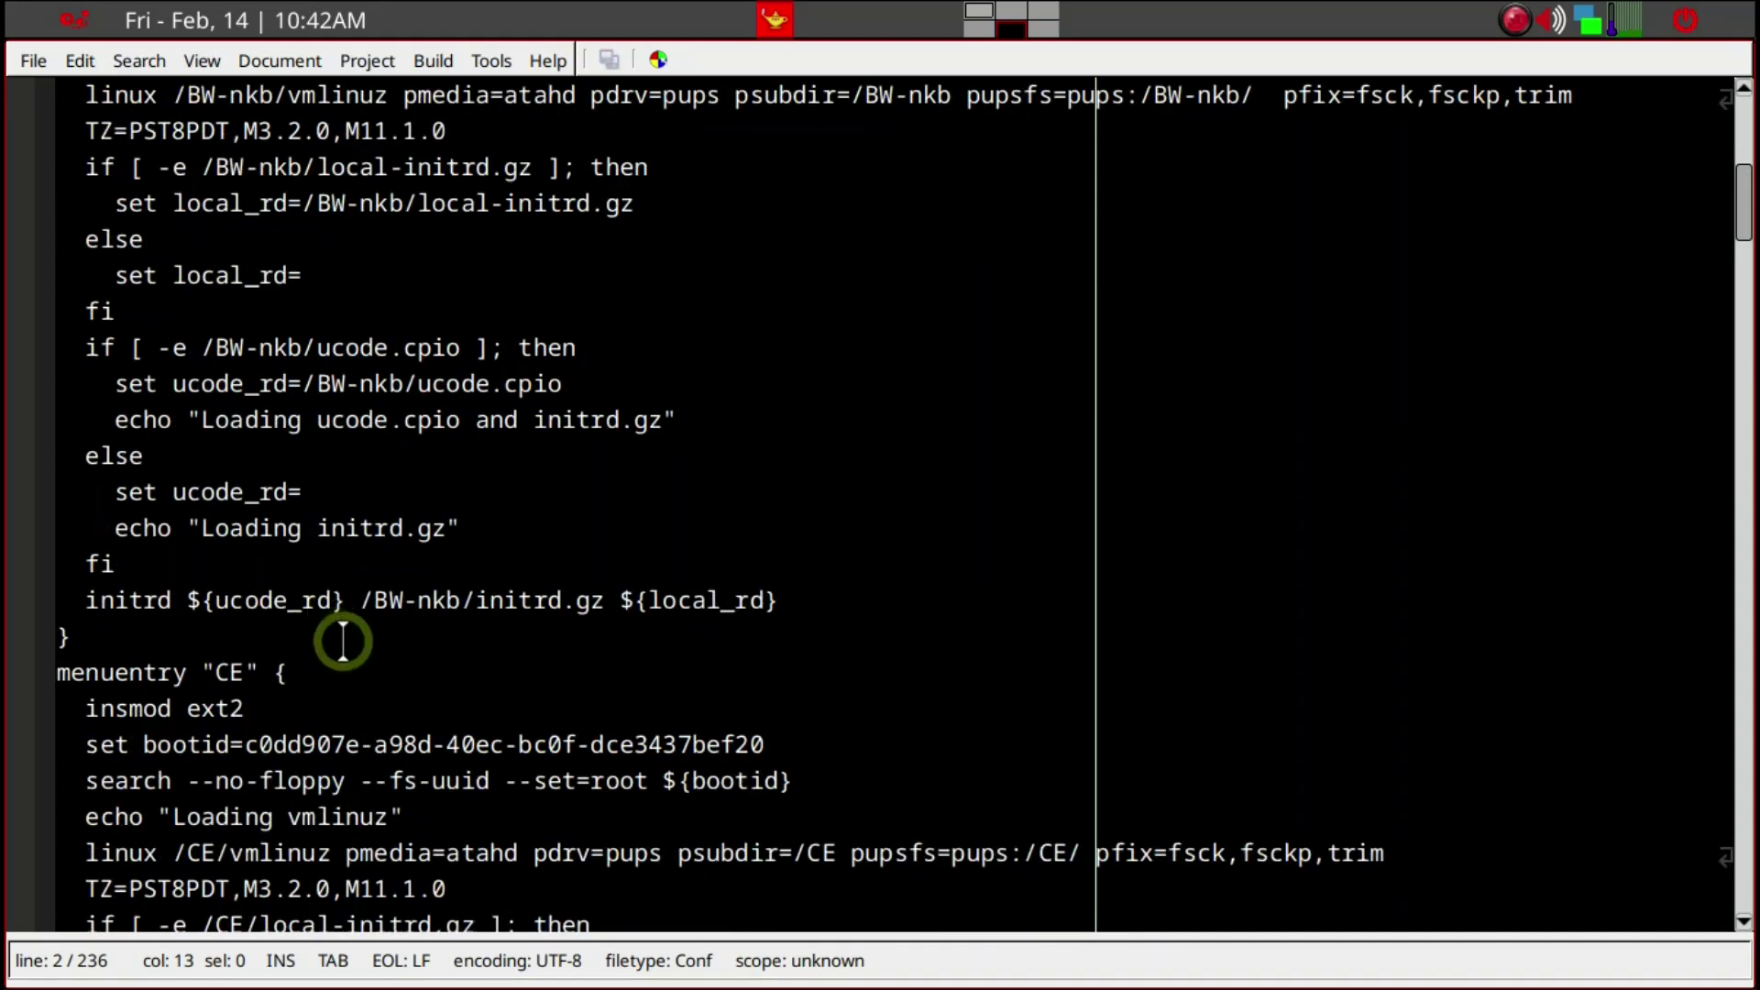
pyautogui.scroll(3, 341, 641)
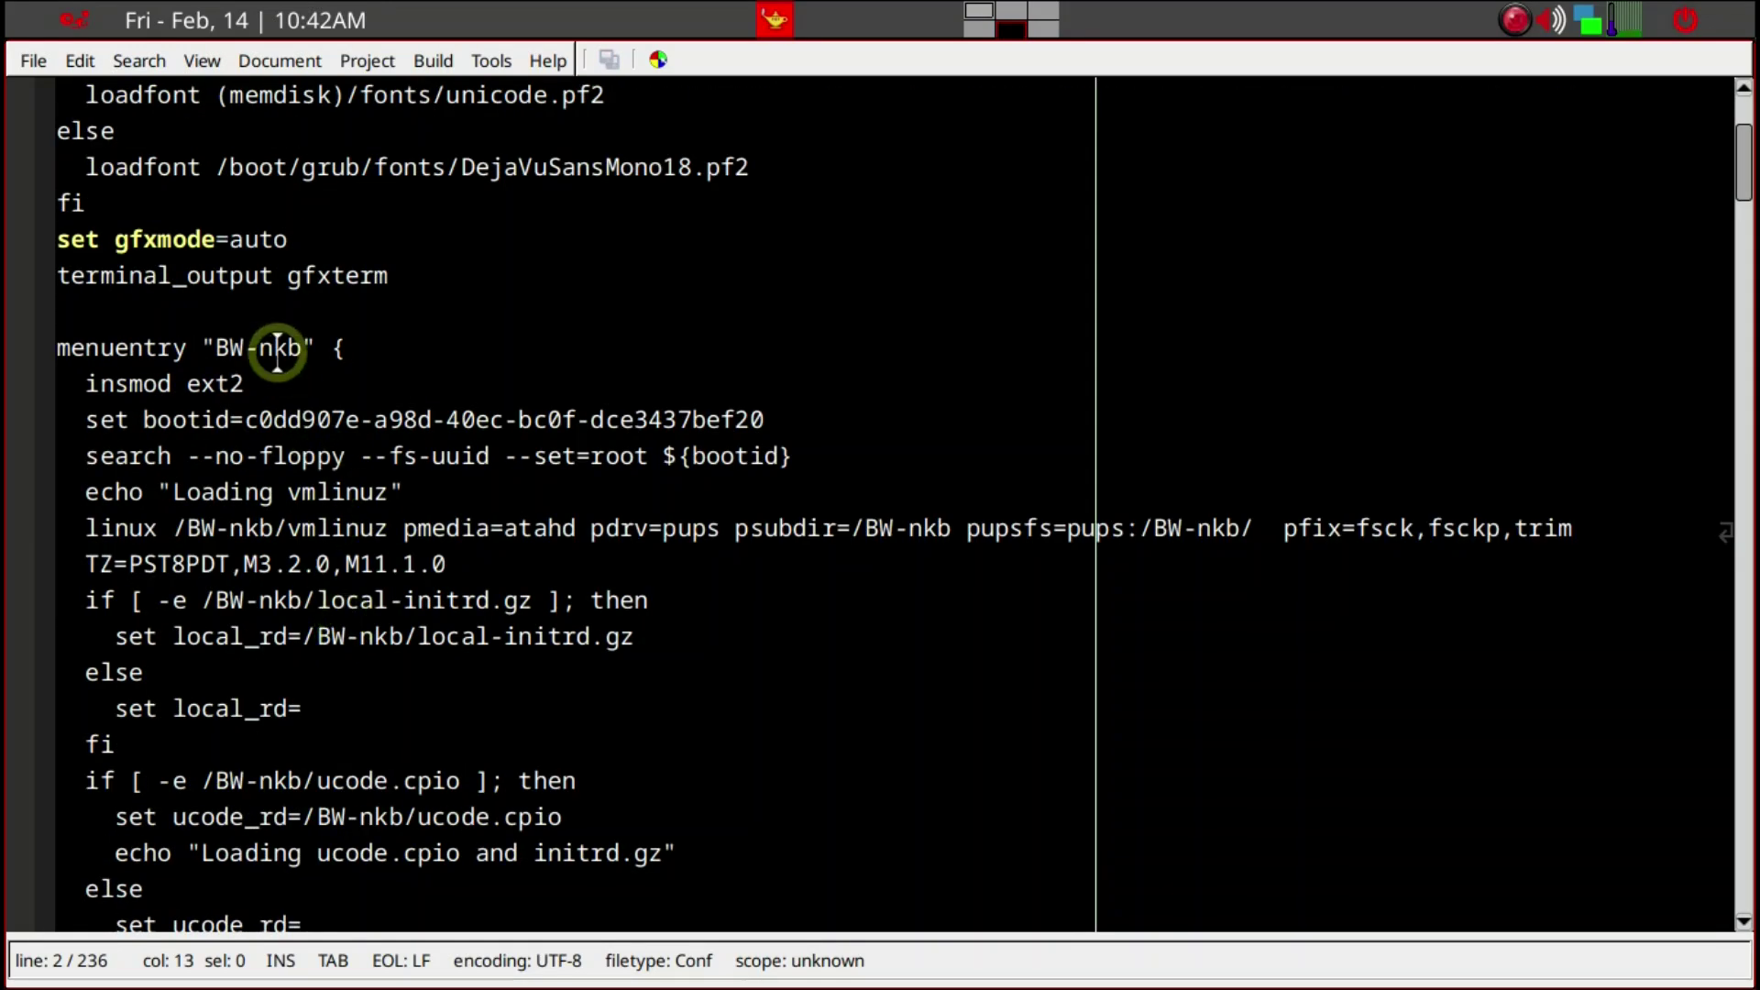
pyautogui.scroll(-3, 278, 383)
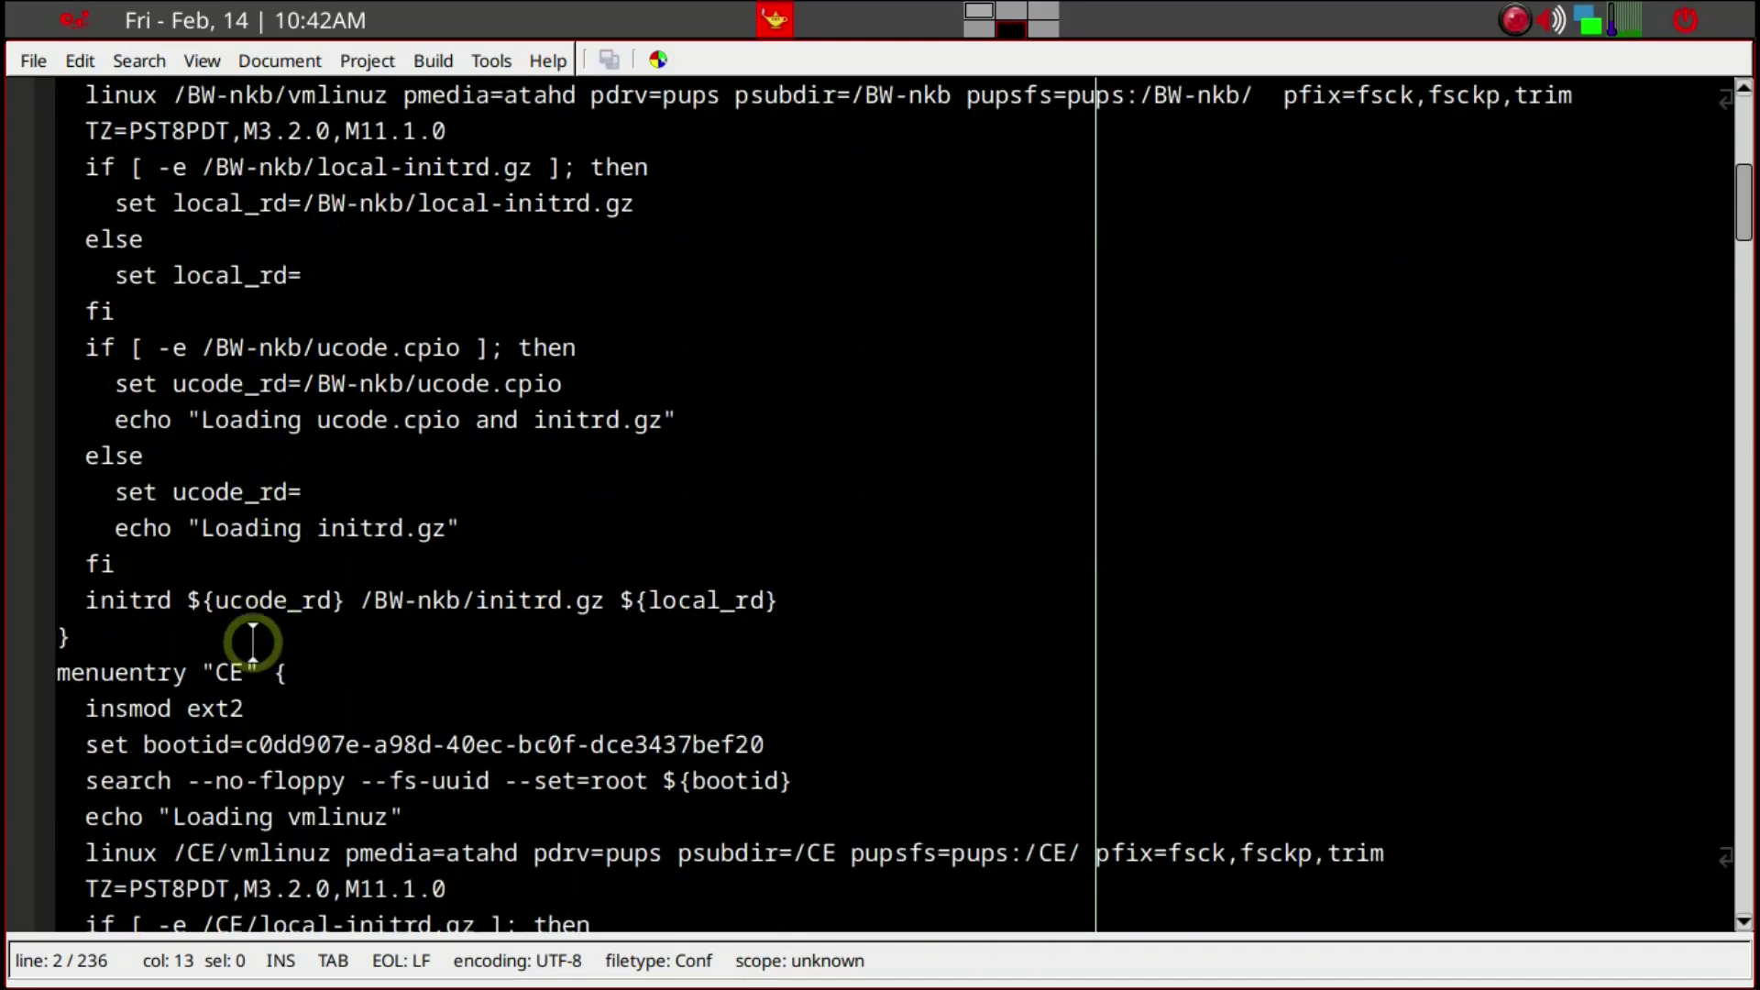
pyautogui.click(246, 672)
pyautogui.press('Right')
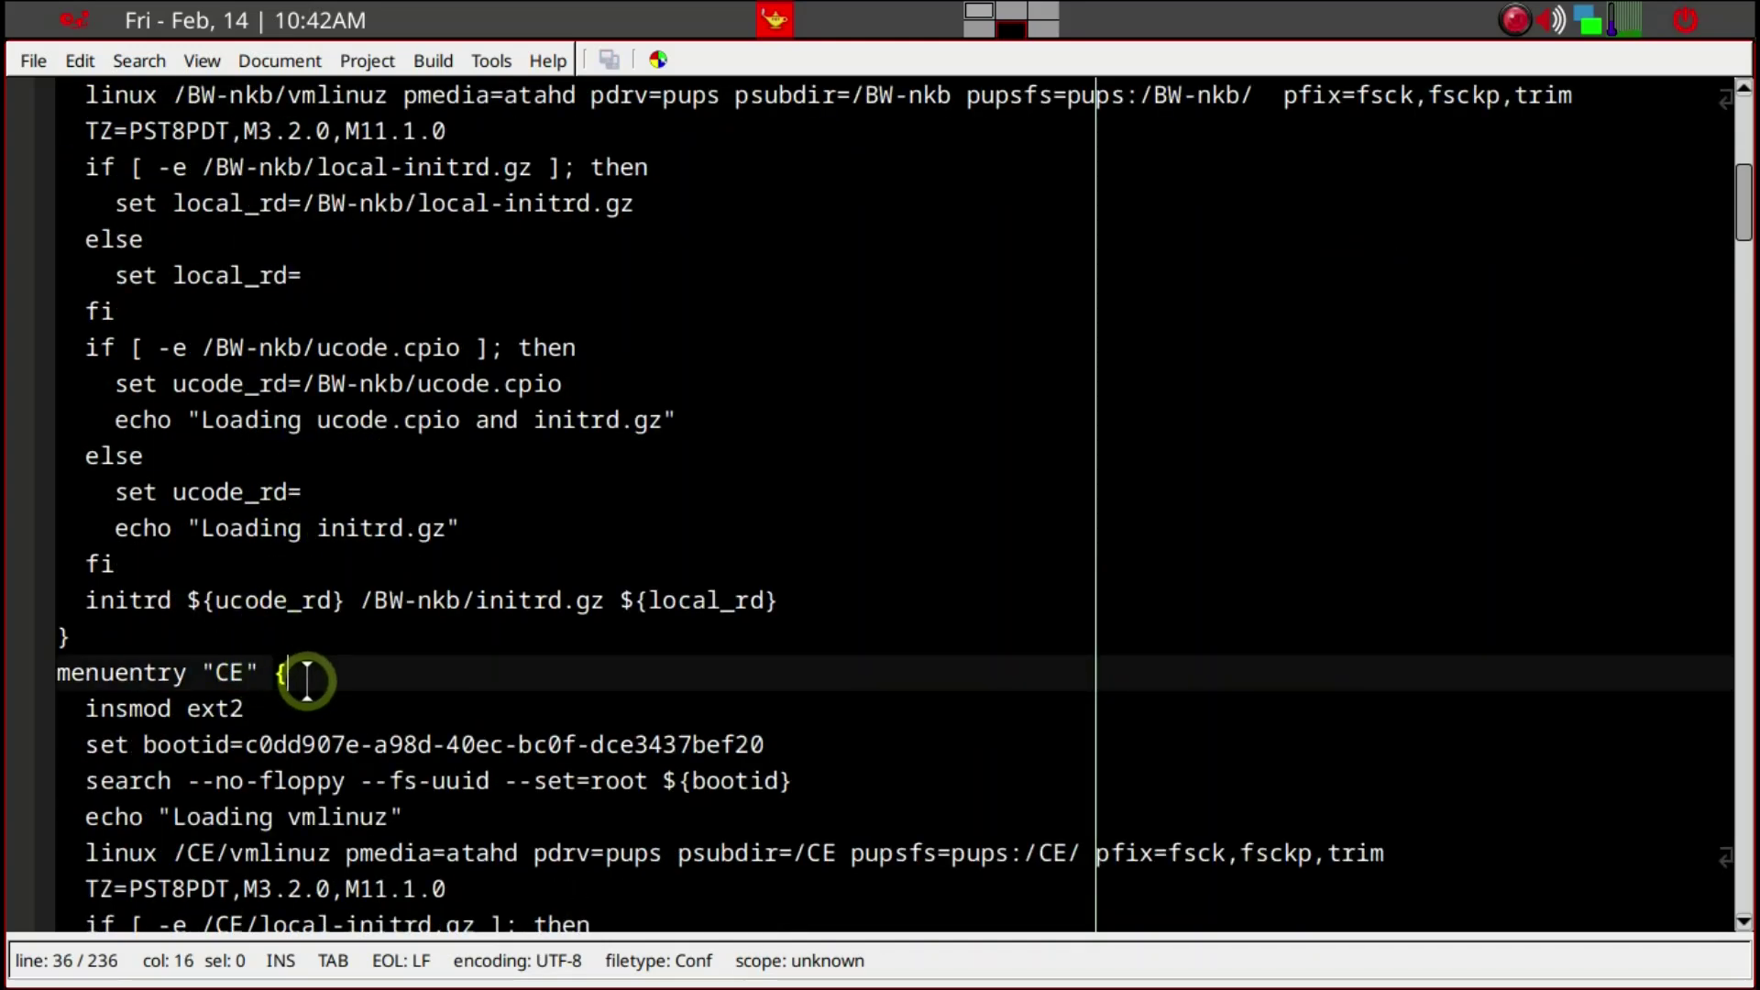
pyautogui.scroll(-3, 308, 680)
pyautogui.scroll(4, 308, 678)
pyautogui.scroll(4, 317, 680)
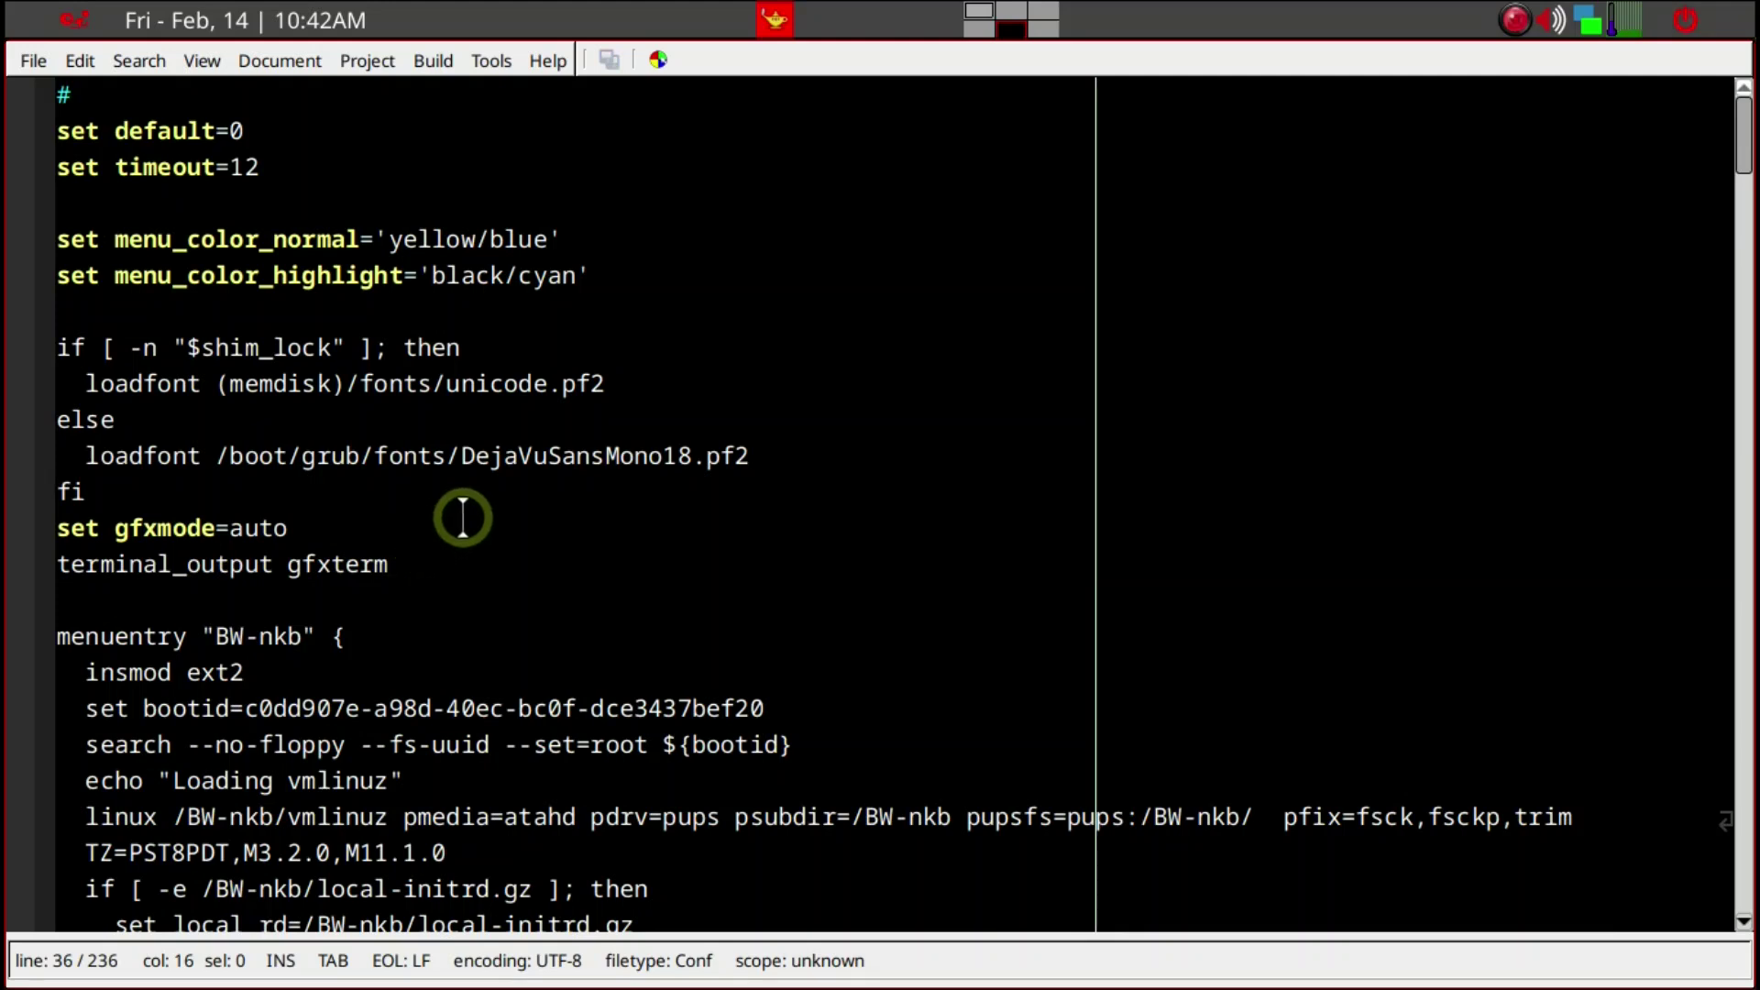
pyautogui.click(308, 129)
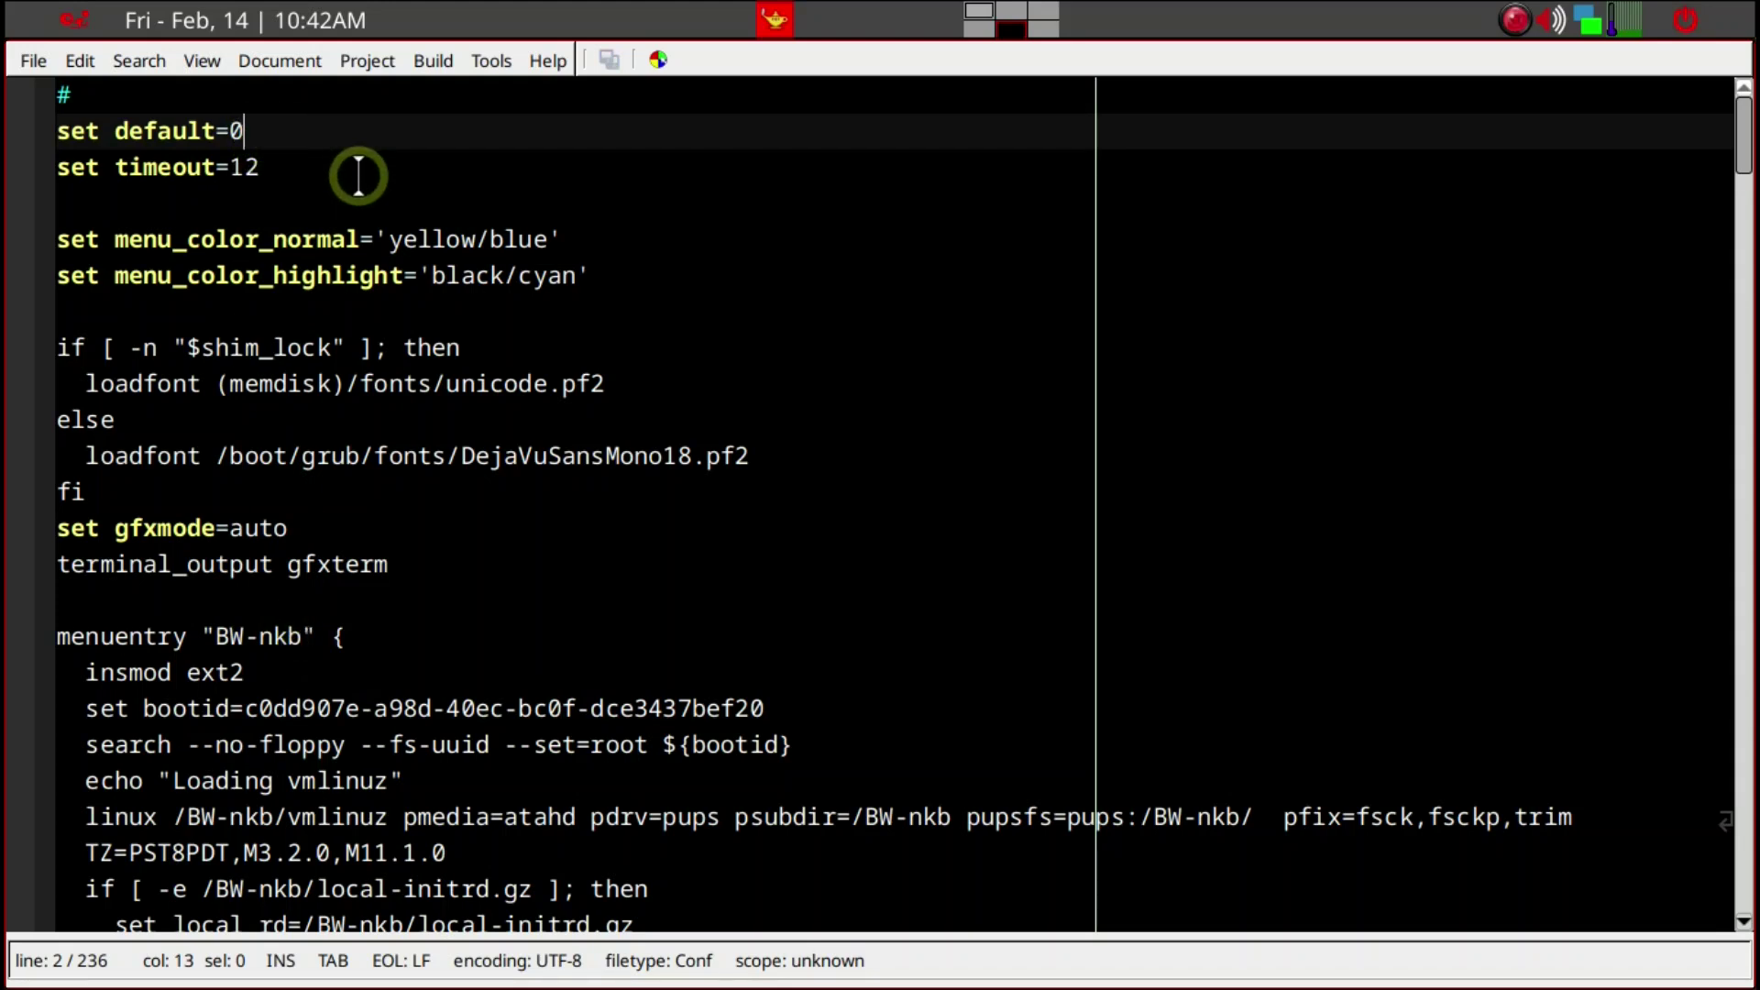
pyautogui.press('BackSpace')
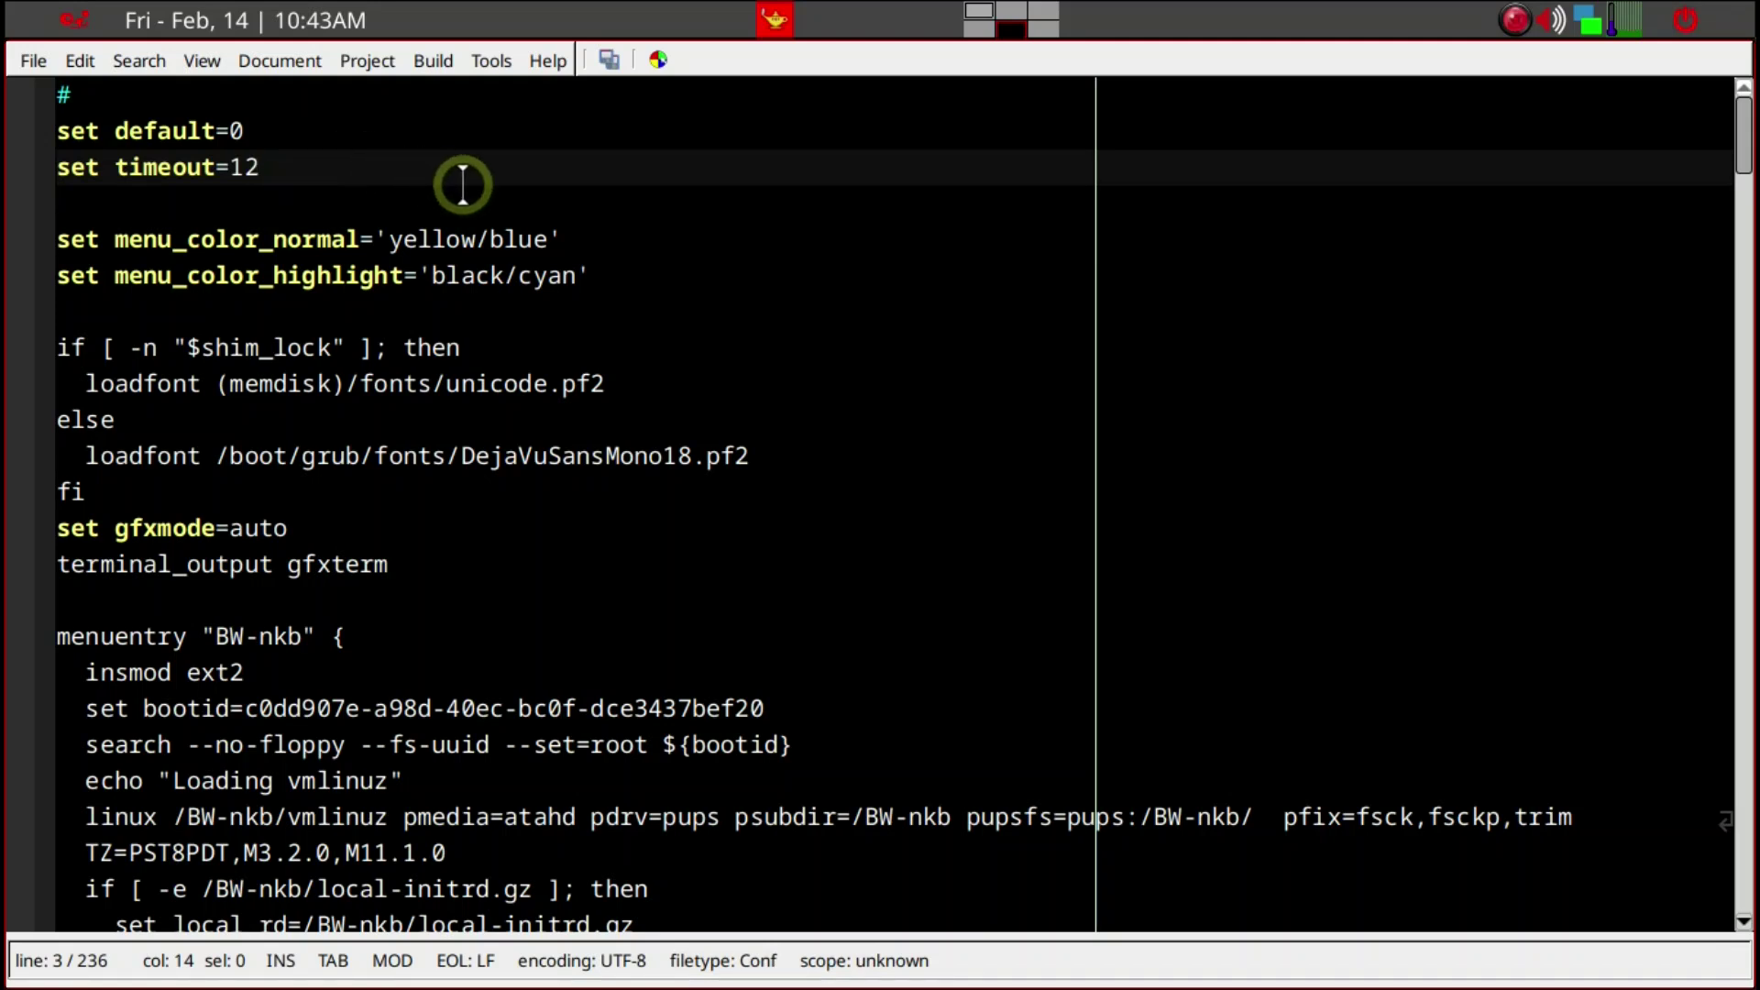
pyautogui.scroll(-4, 641, 184)
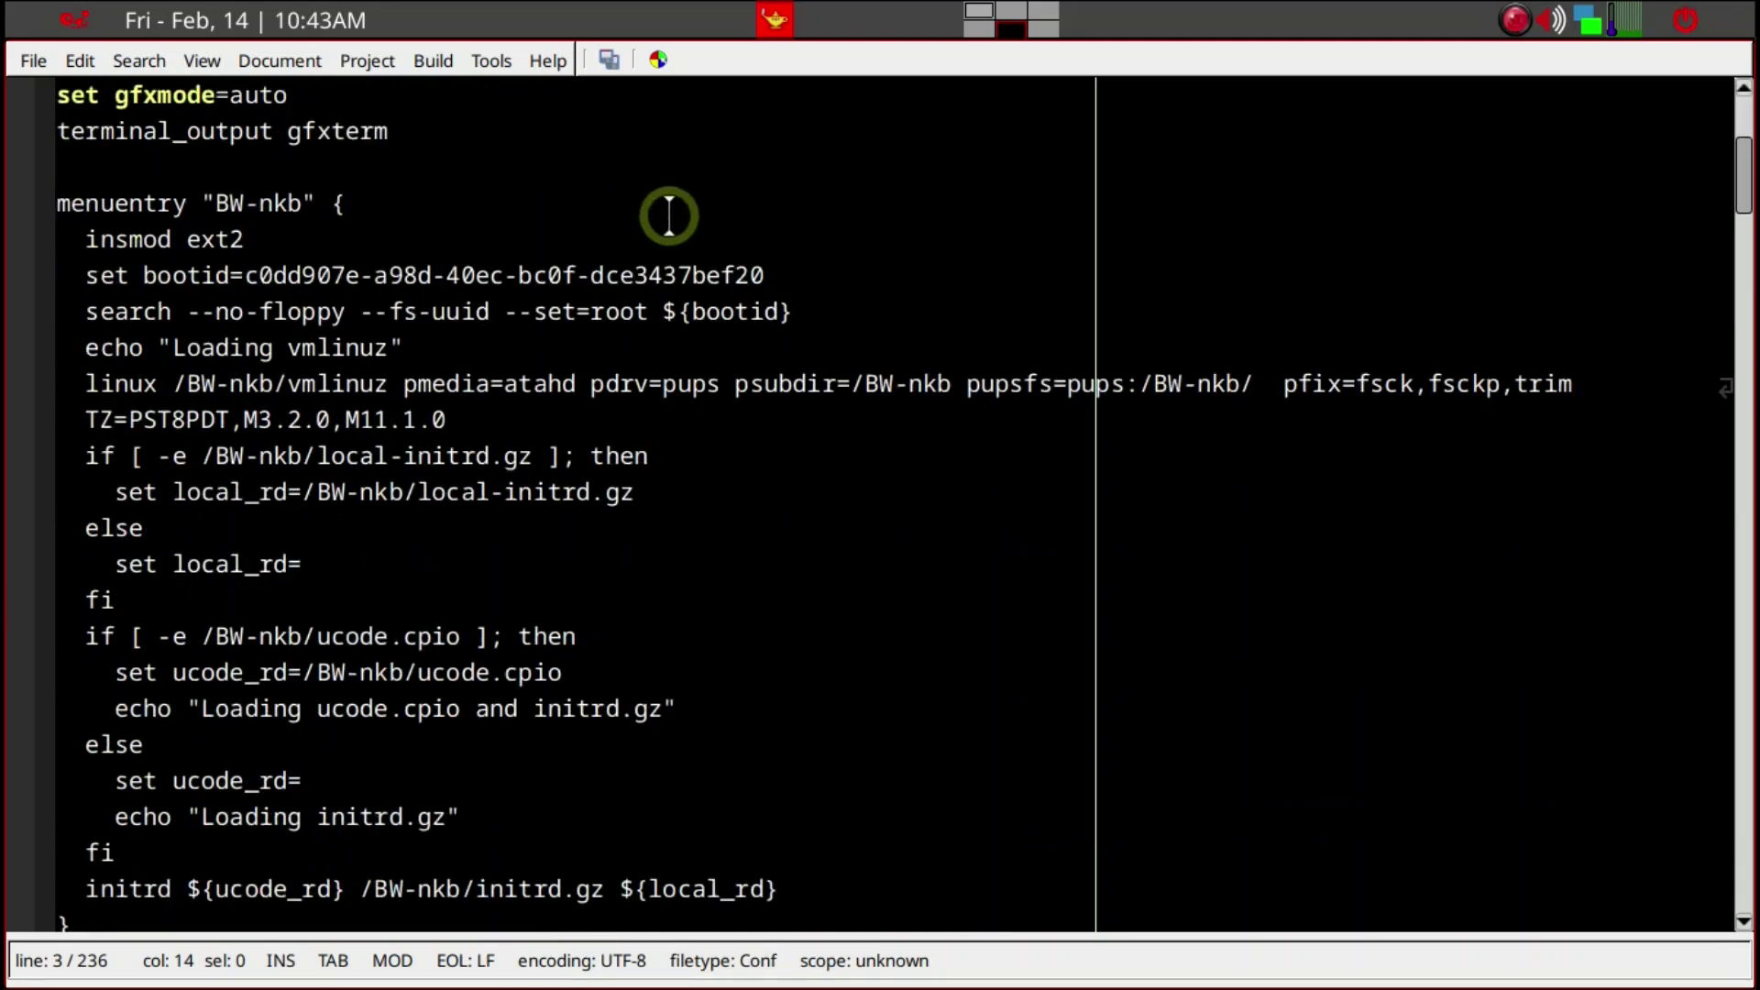
pyautogui.scroll(-3, 671, 221)
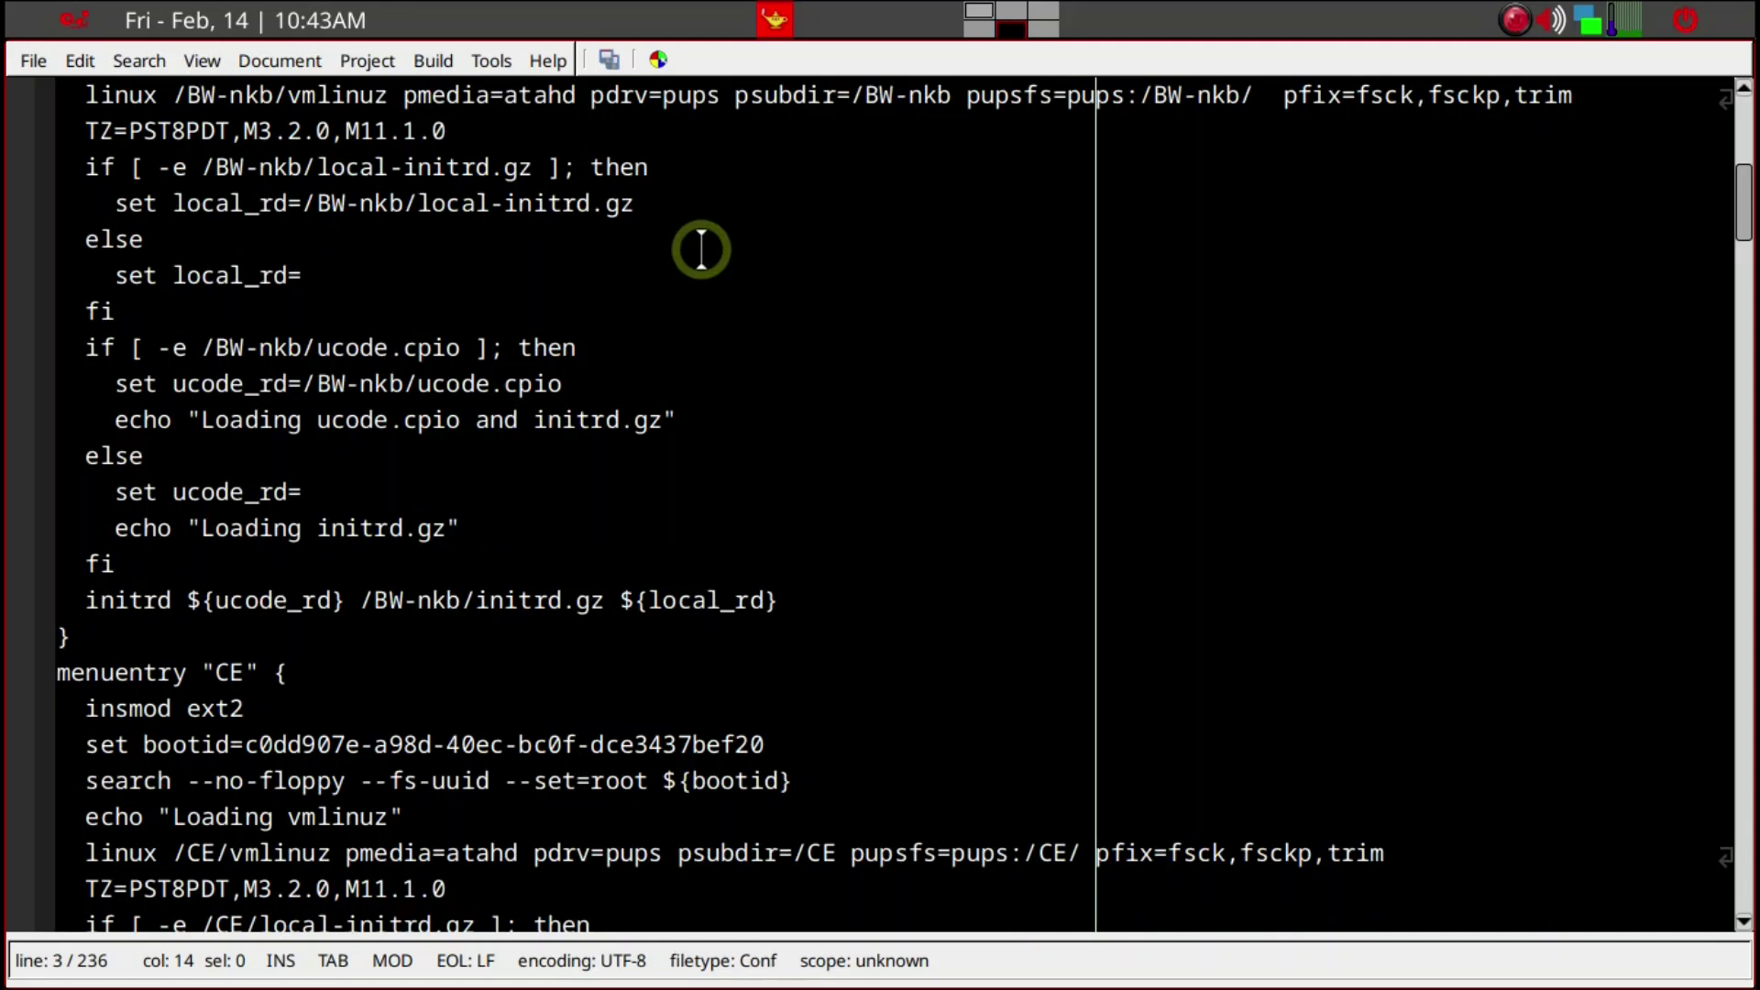
pyautogui.scroll(-3, 702, 225)
pyautogui.scroll(8, 717, 234)
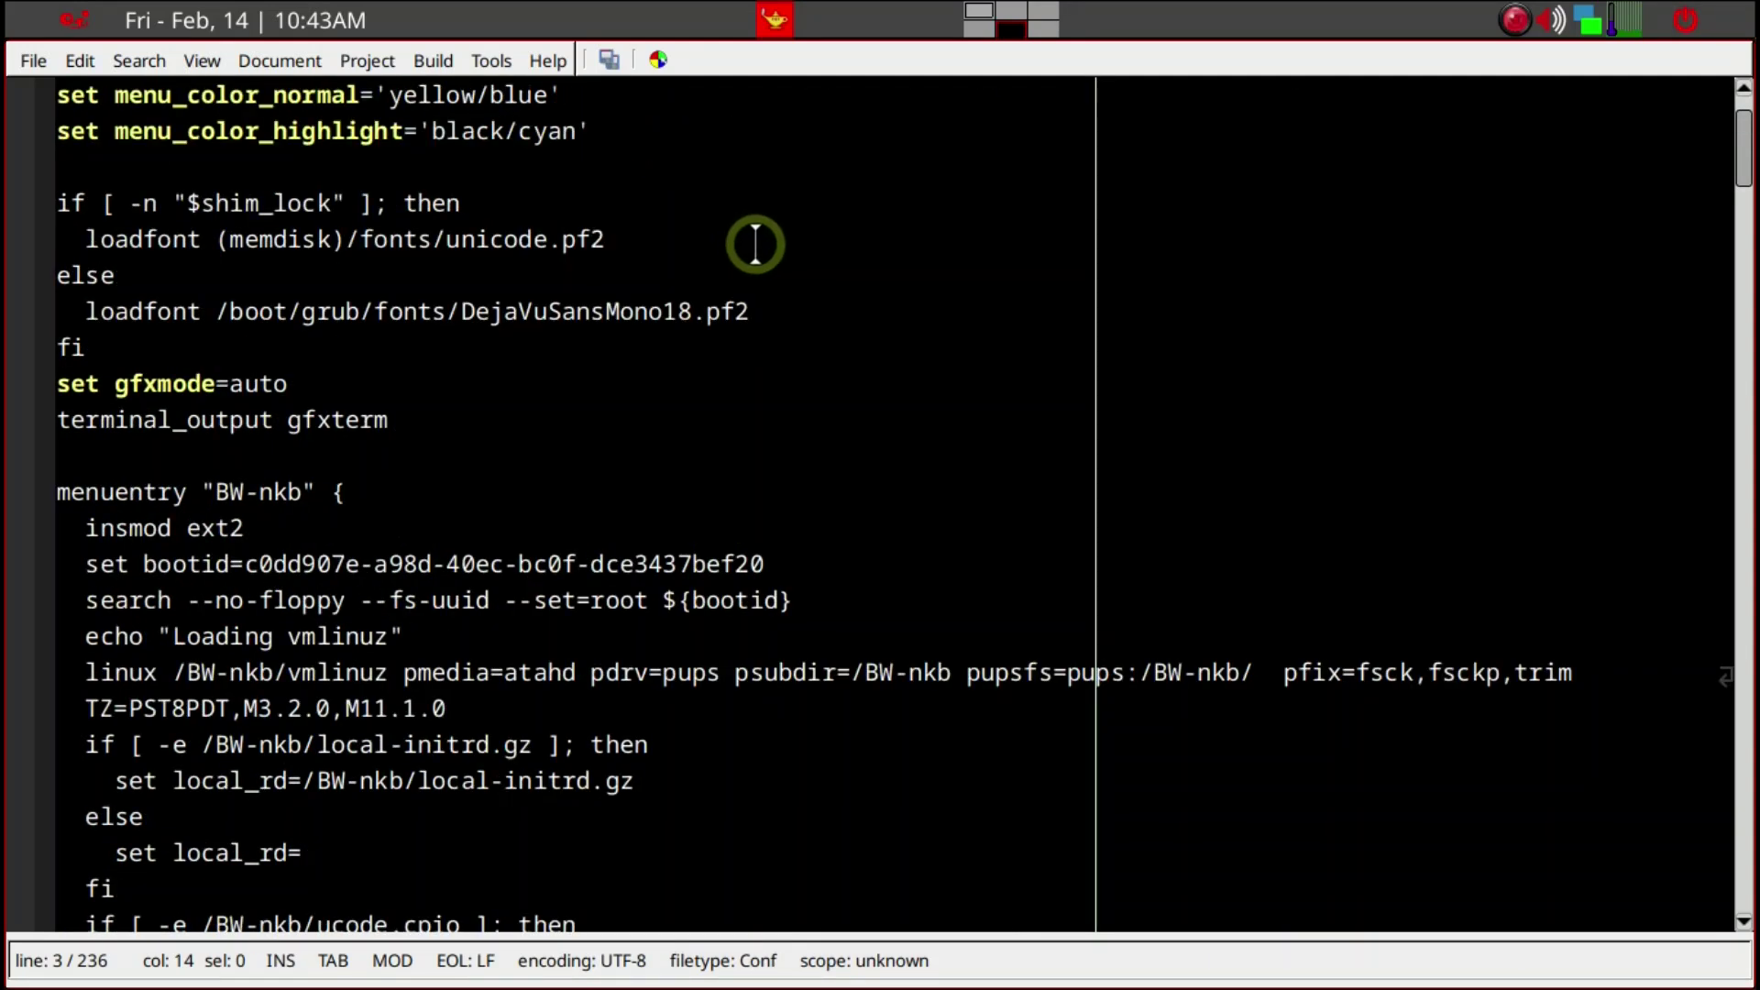
pyautogui.scroll(2, 751, 242)
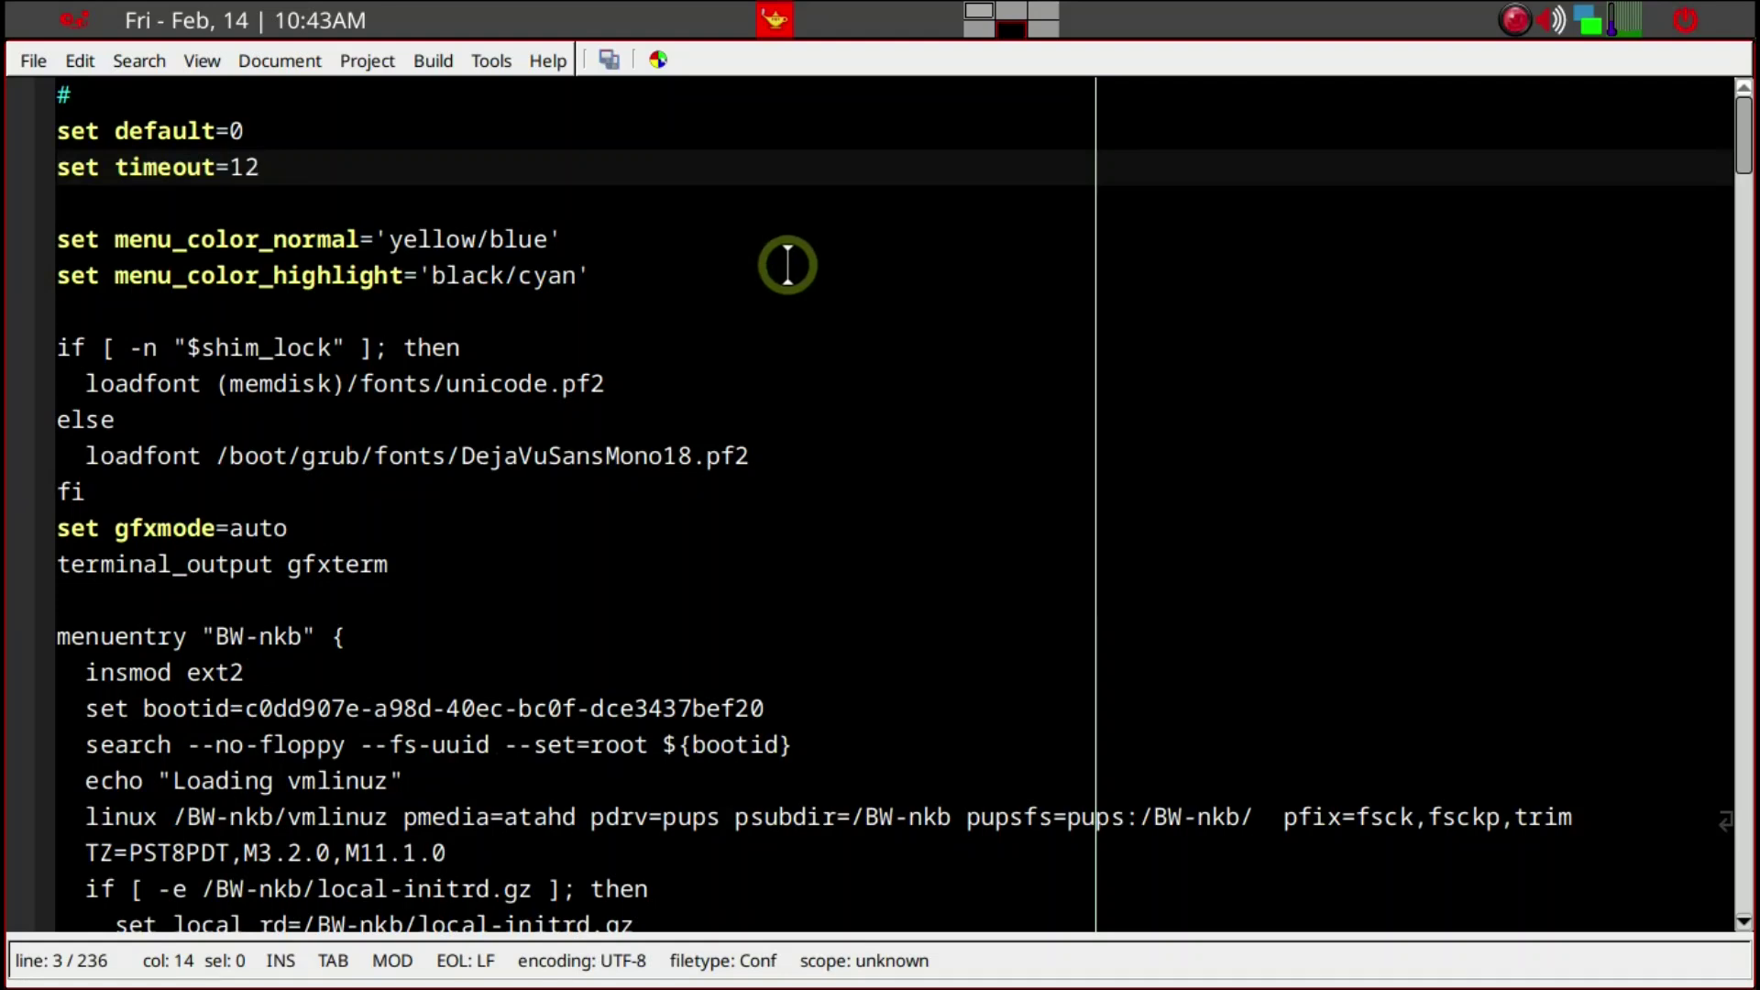
pyautogui.scroll(-2, 788, 265)
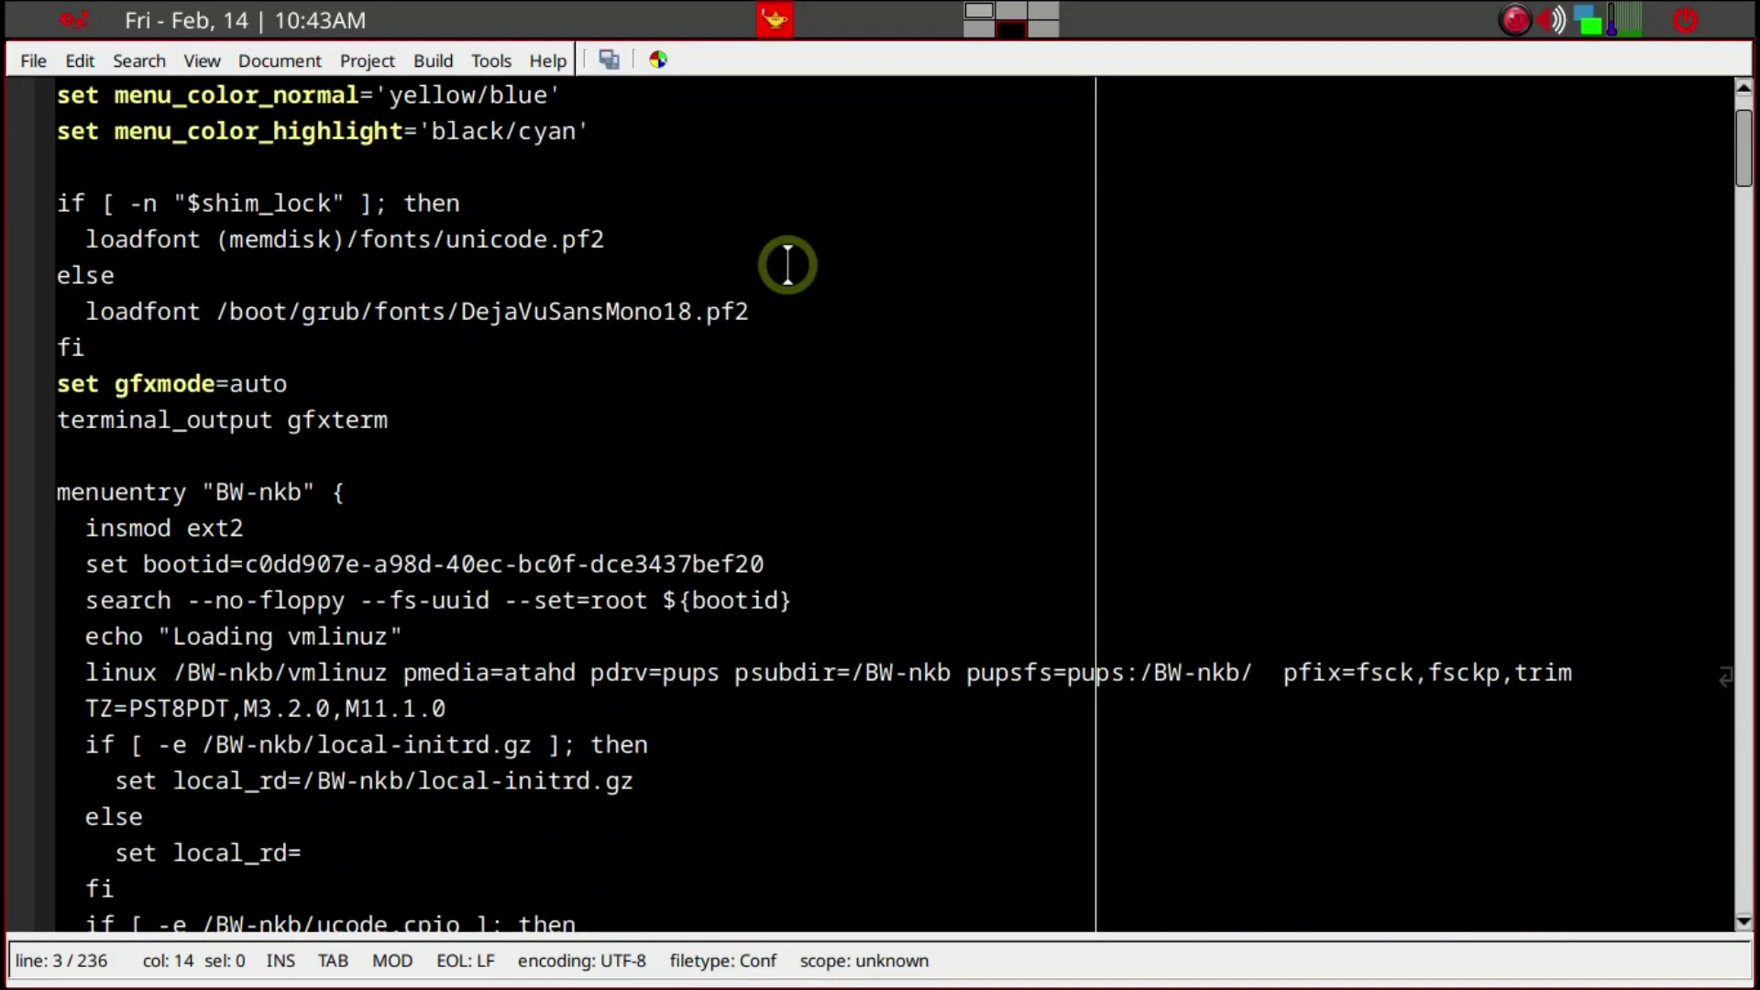
pyautogui.scroll(-2, 788, 265)
pyautogui.scroll(-2, 788, 266)
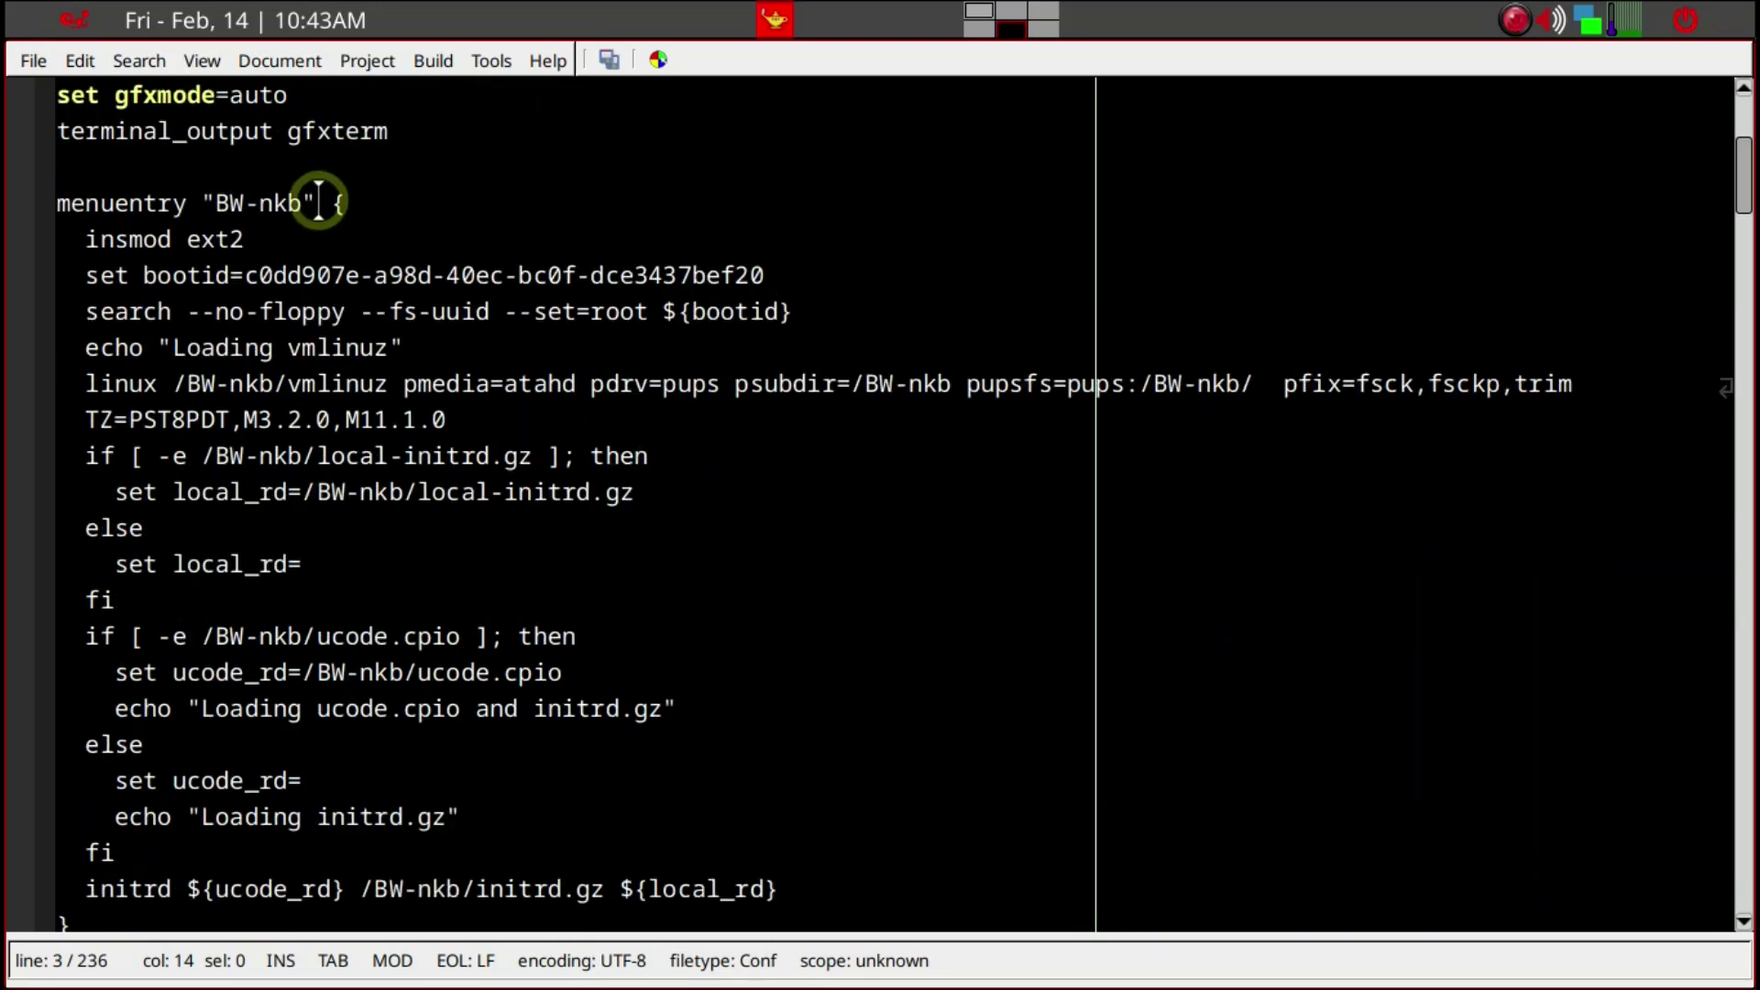
# Move the caret from the BW-nkb menuentry line to the start of its linux line
pyautogui.click(349, 212)
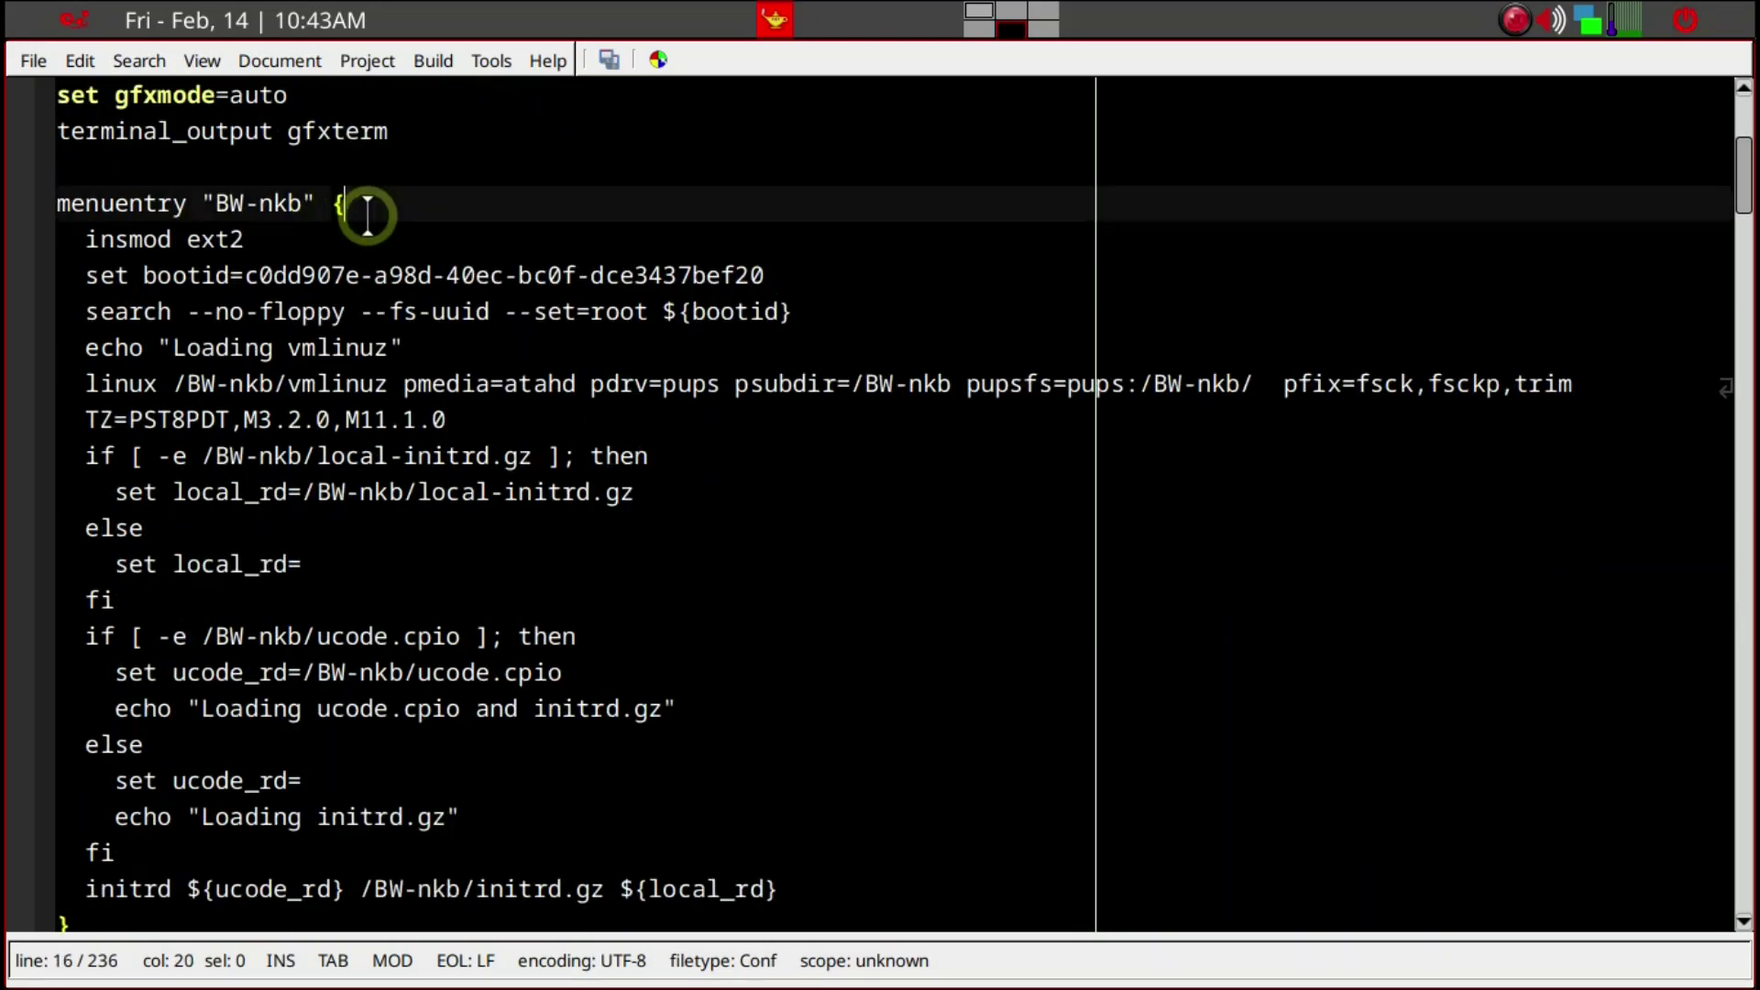
pyautogui.click(78, 389)
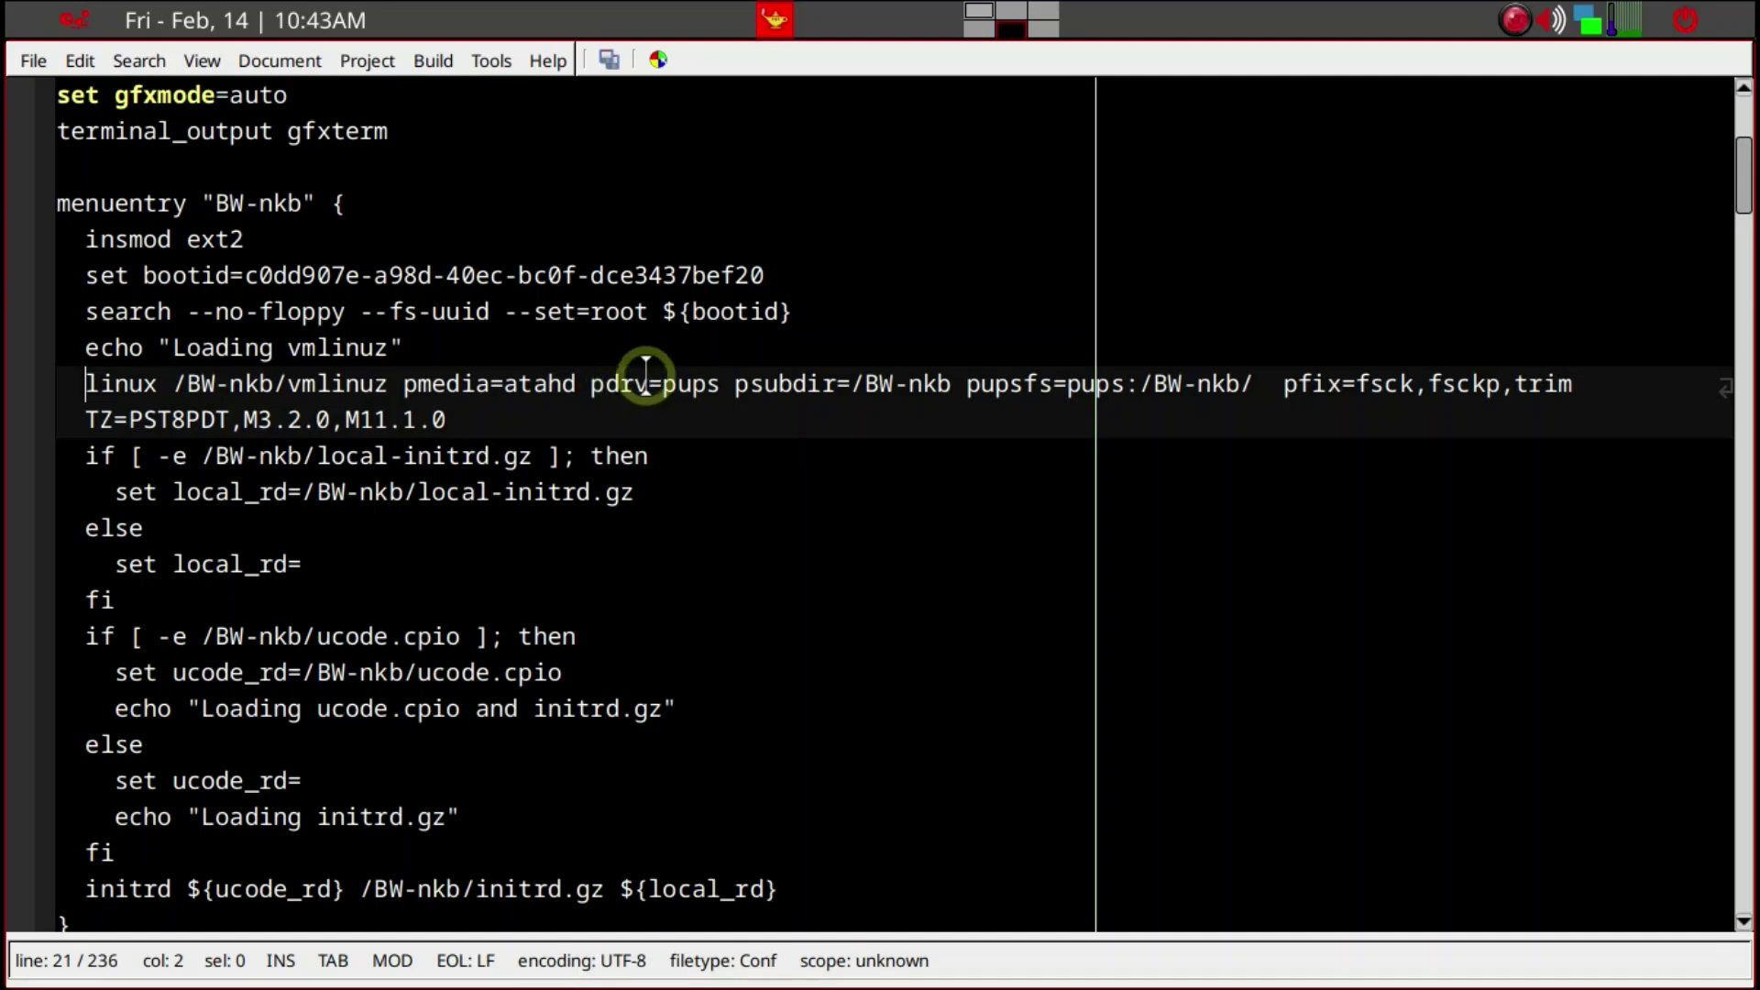
# Read the forum's pupsfs and psave boot parameter descriptions in Firefox
pyautogui.hotkey('alt', 'Tab')
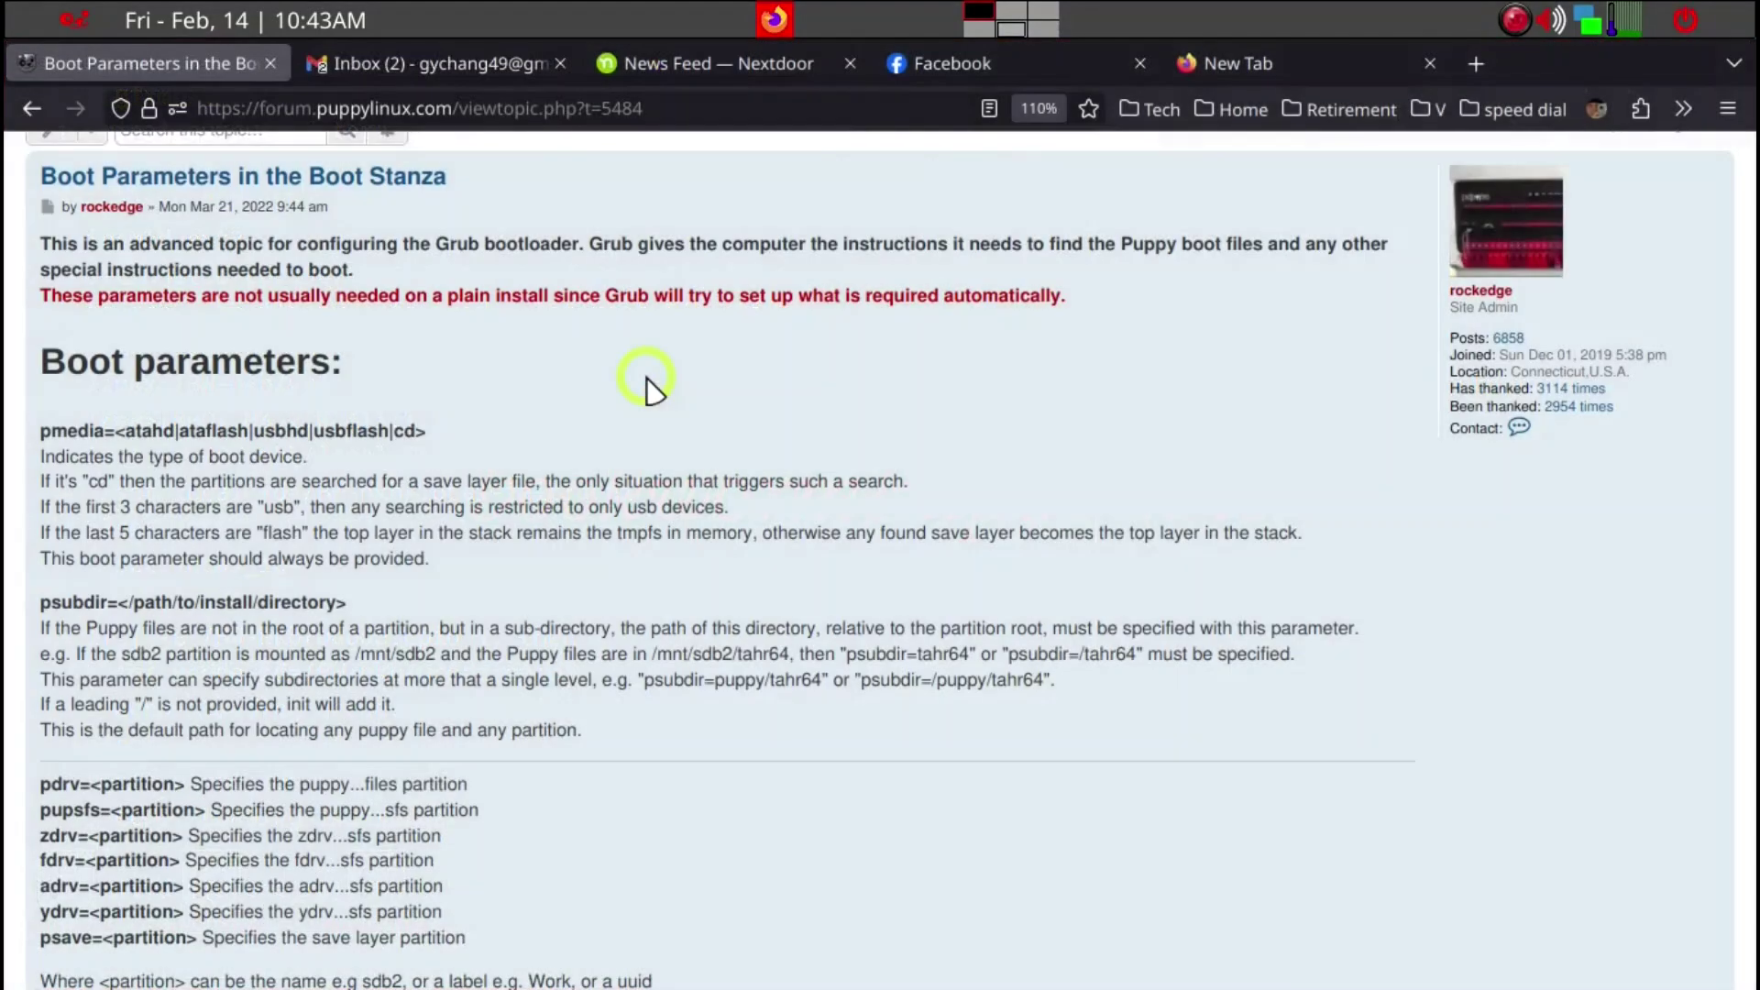
pyautogui.scroll(4, 714, 354)
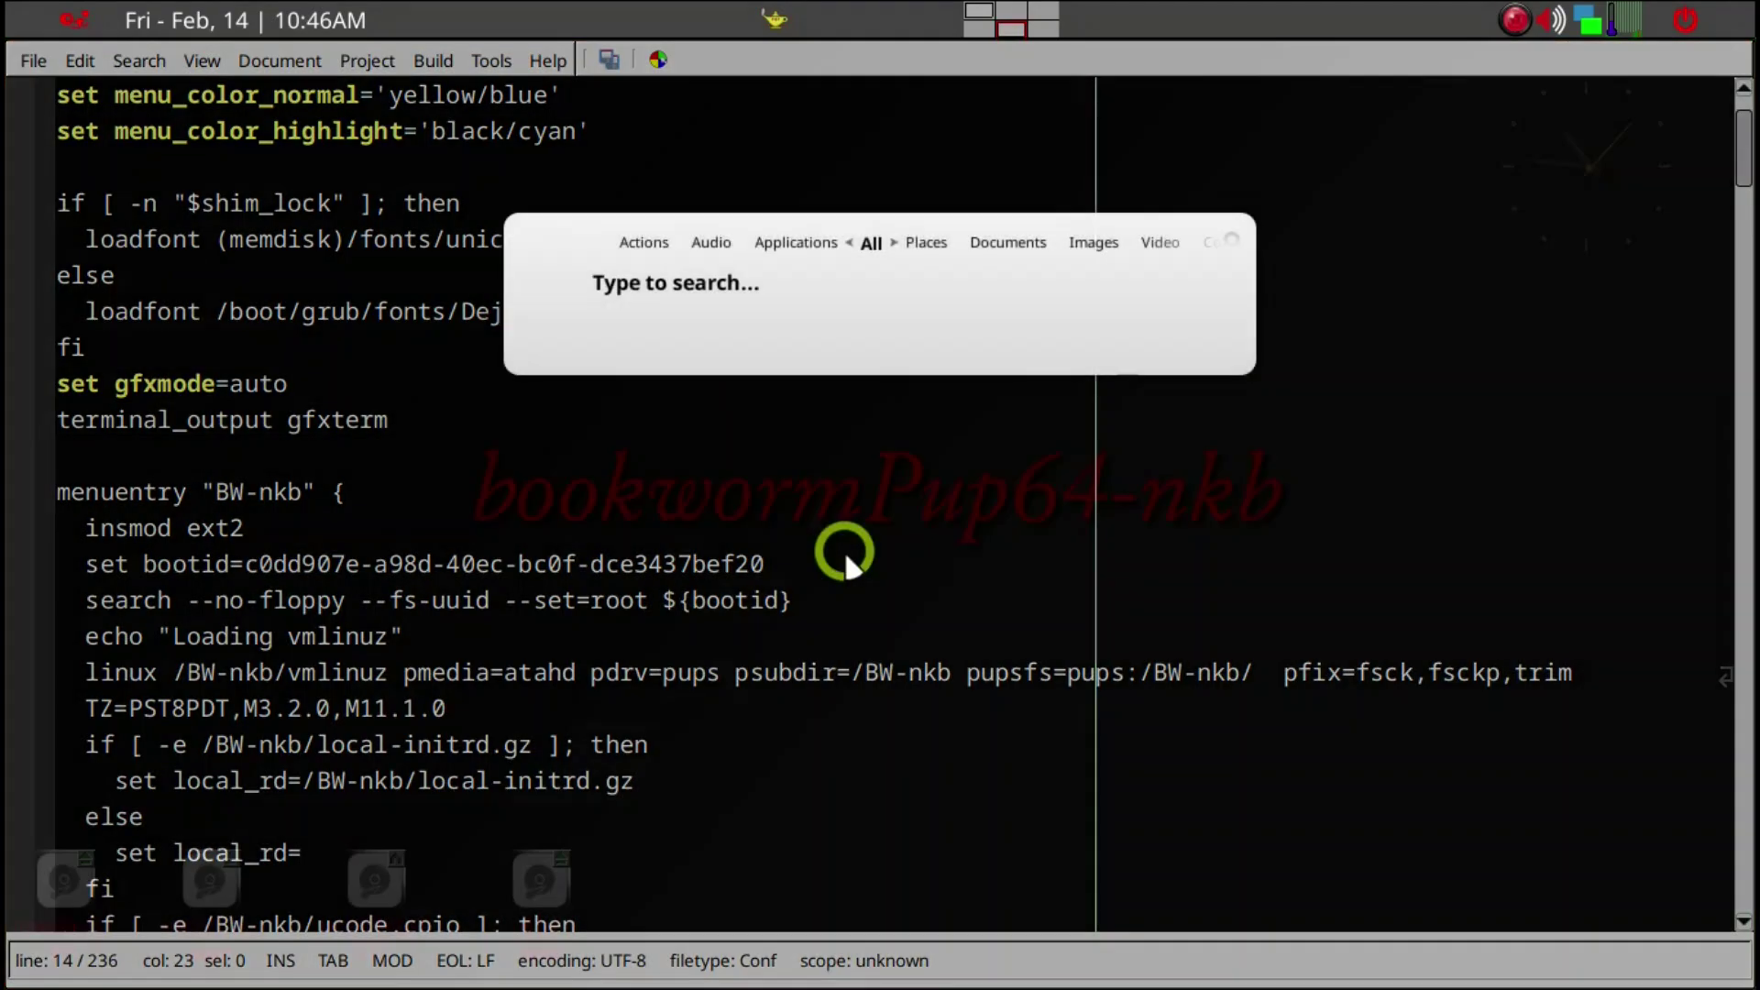
# Launch FrugalPup v44 by searching 'fru' in the application launcher
pyautogui.write('fru')
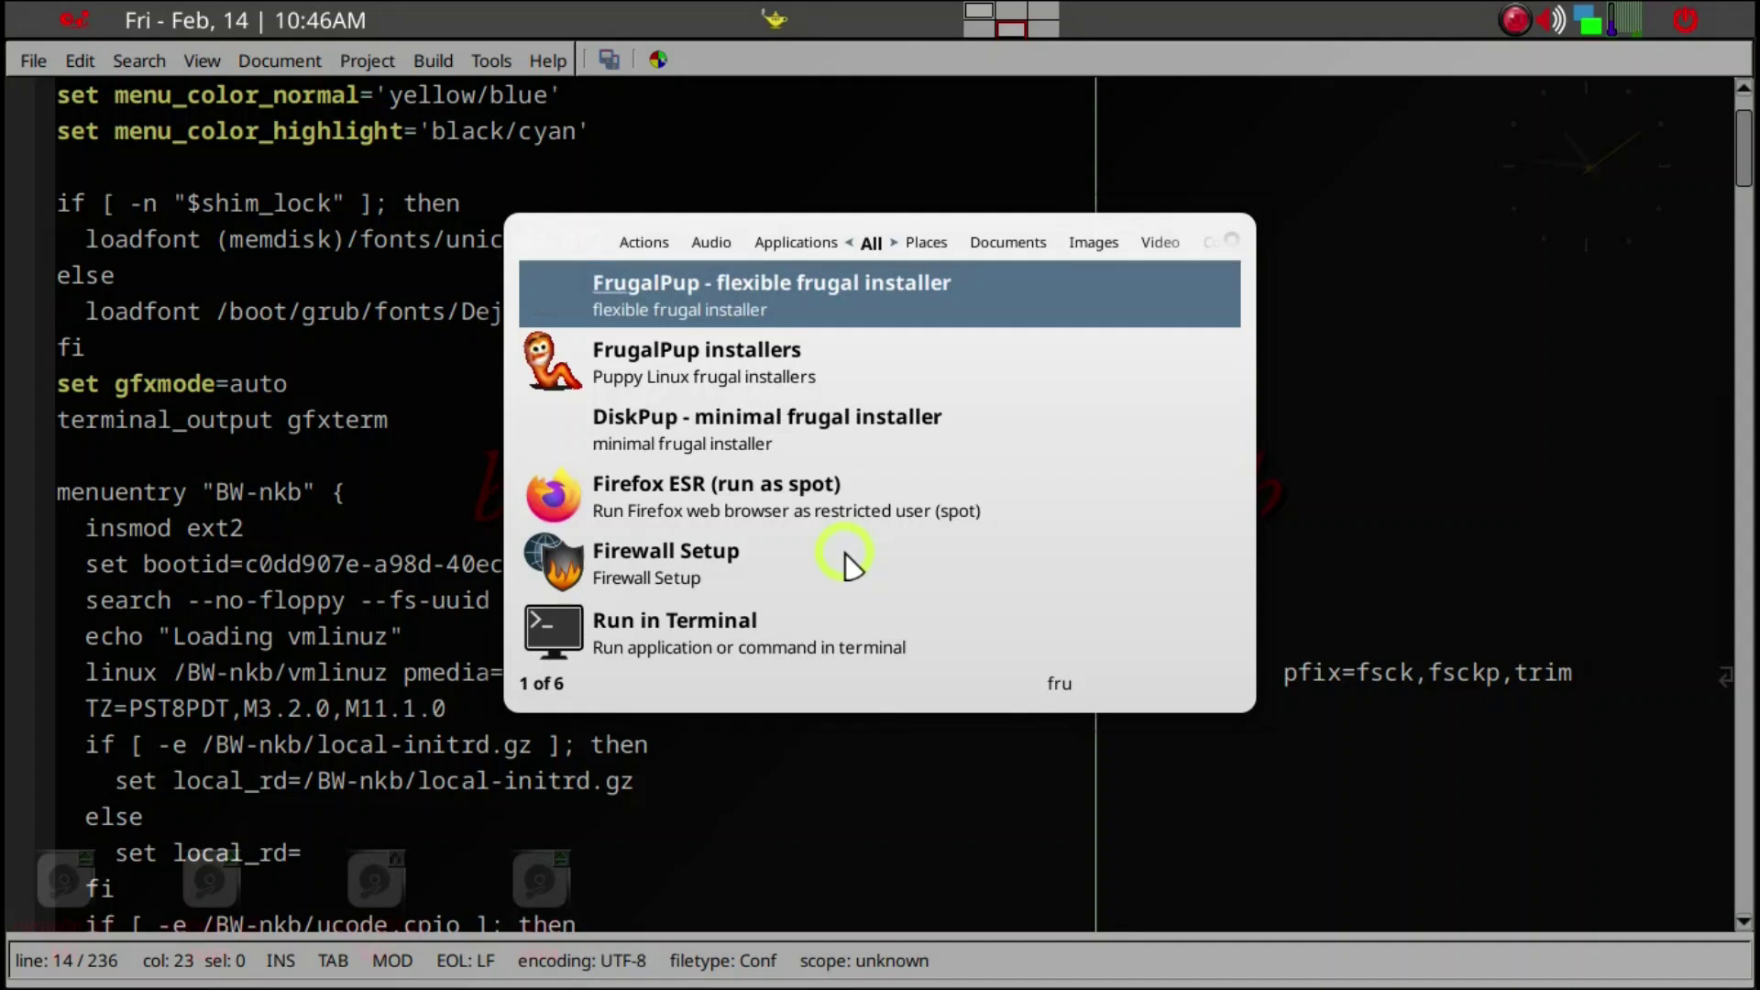
pyautogui.press('Return')
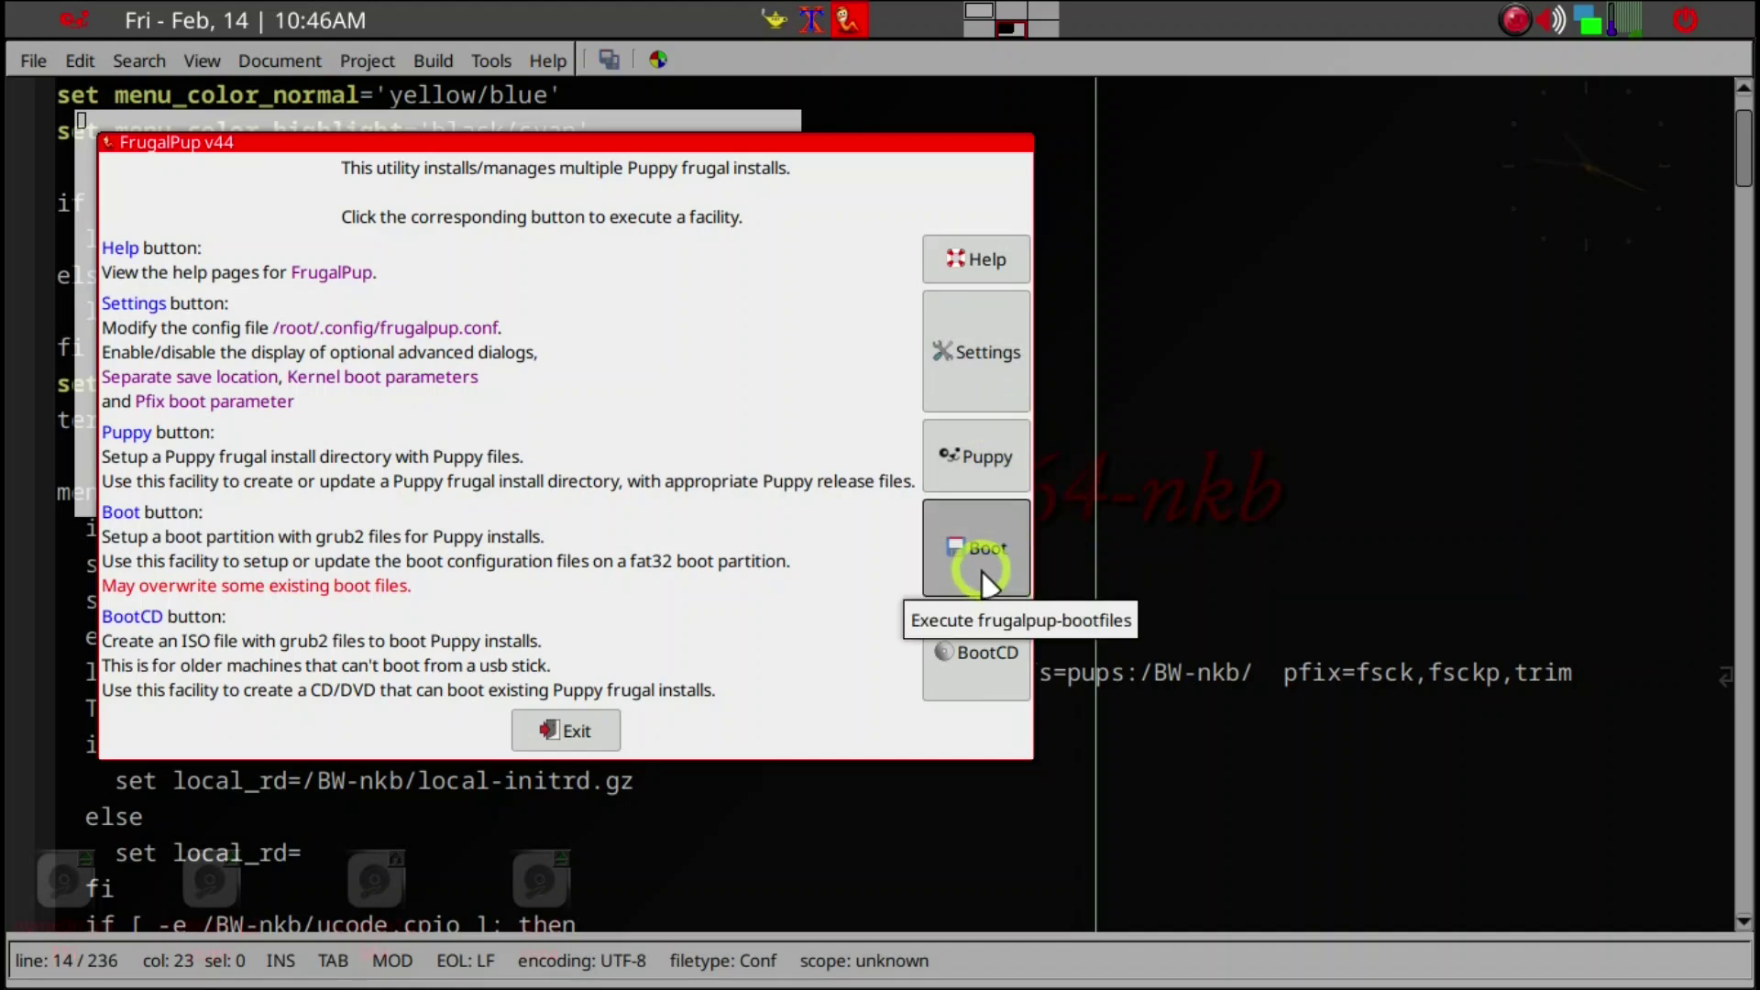
# Raise Geany's grub.cfg with the BW-nkb kernel line above the FrugalPup window
pyautogui.click(1208, 501)
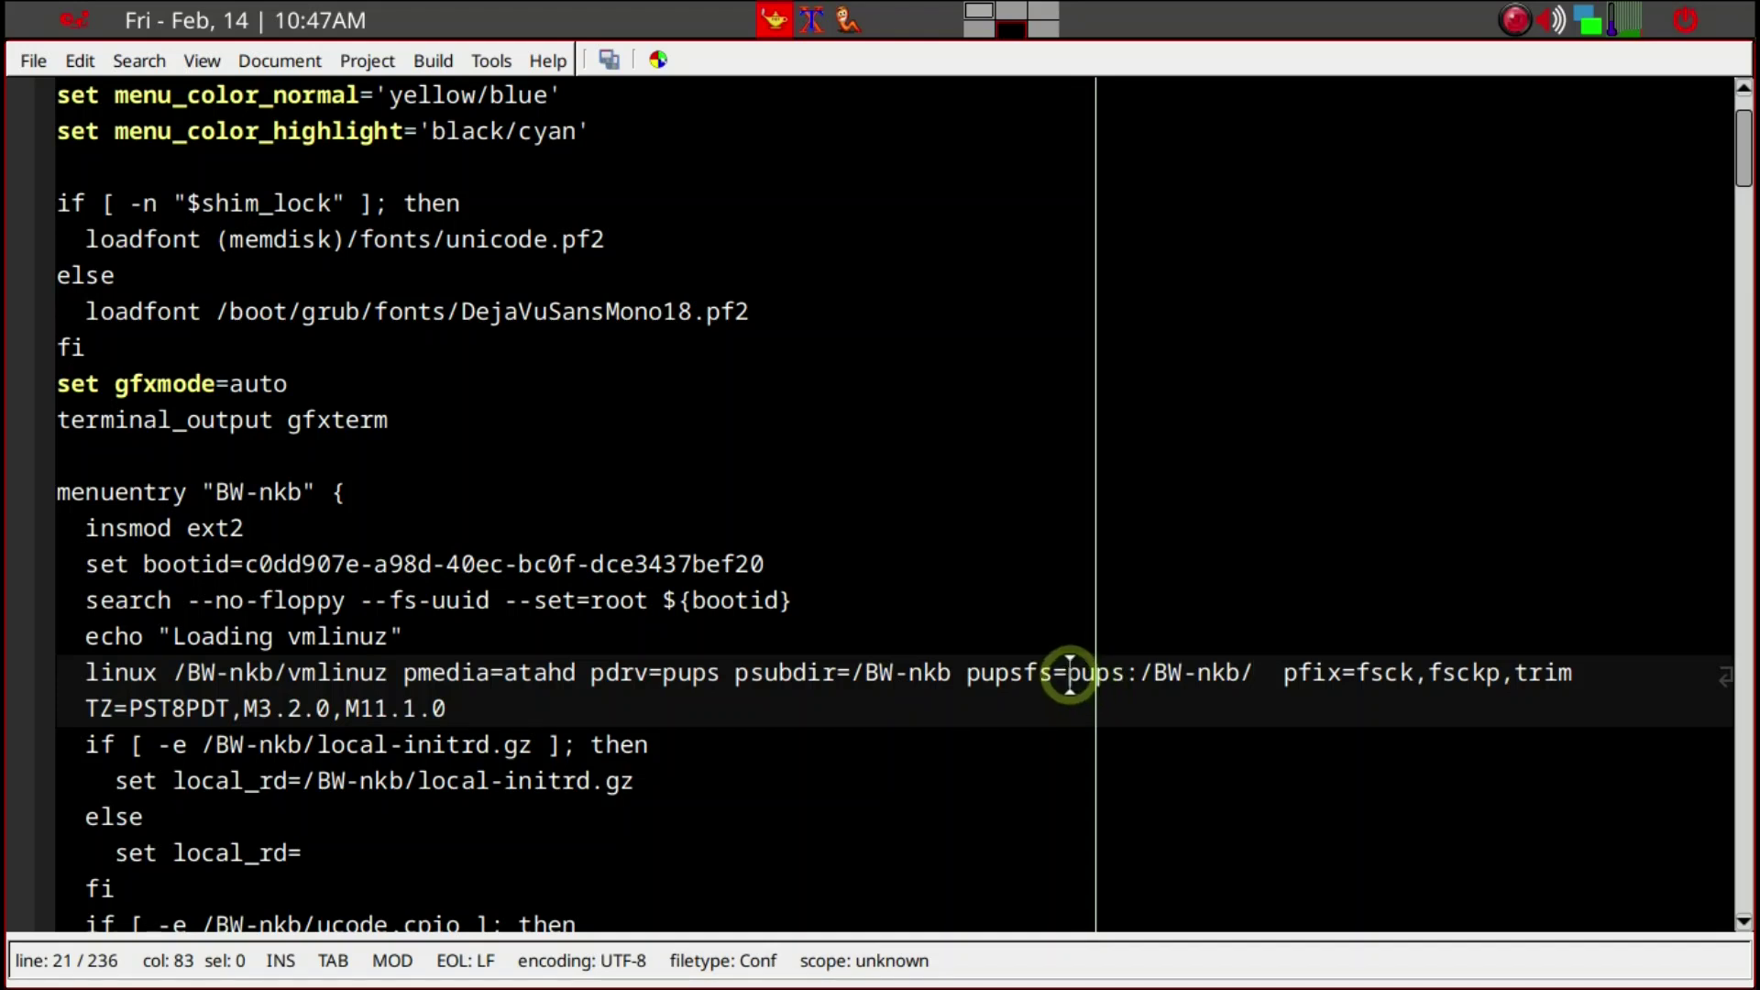
# Highlight the 'pups' label in pupsfs=pups:/BW-nkb/, then switch to the file-manager desktop
pyautogui.moveTo(1071, 674); pyautogui.dragTo(1120, 674)
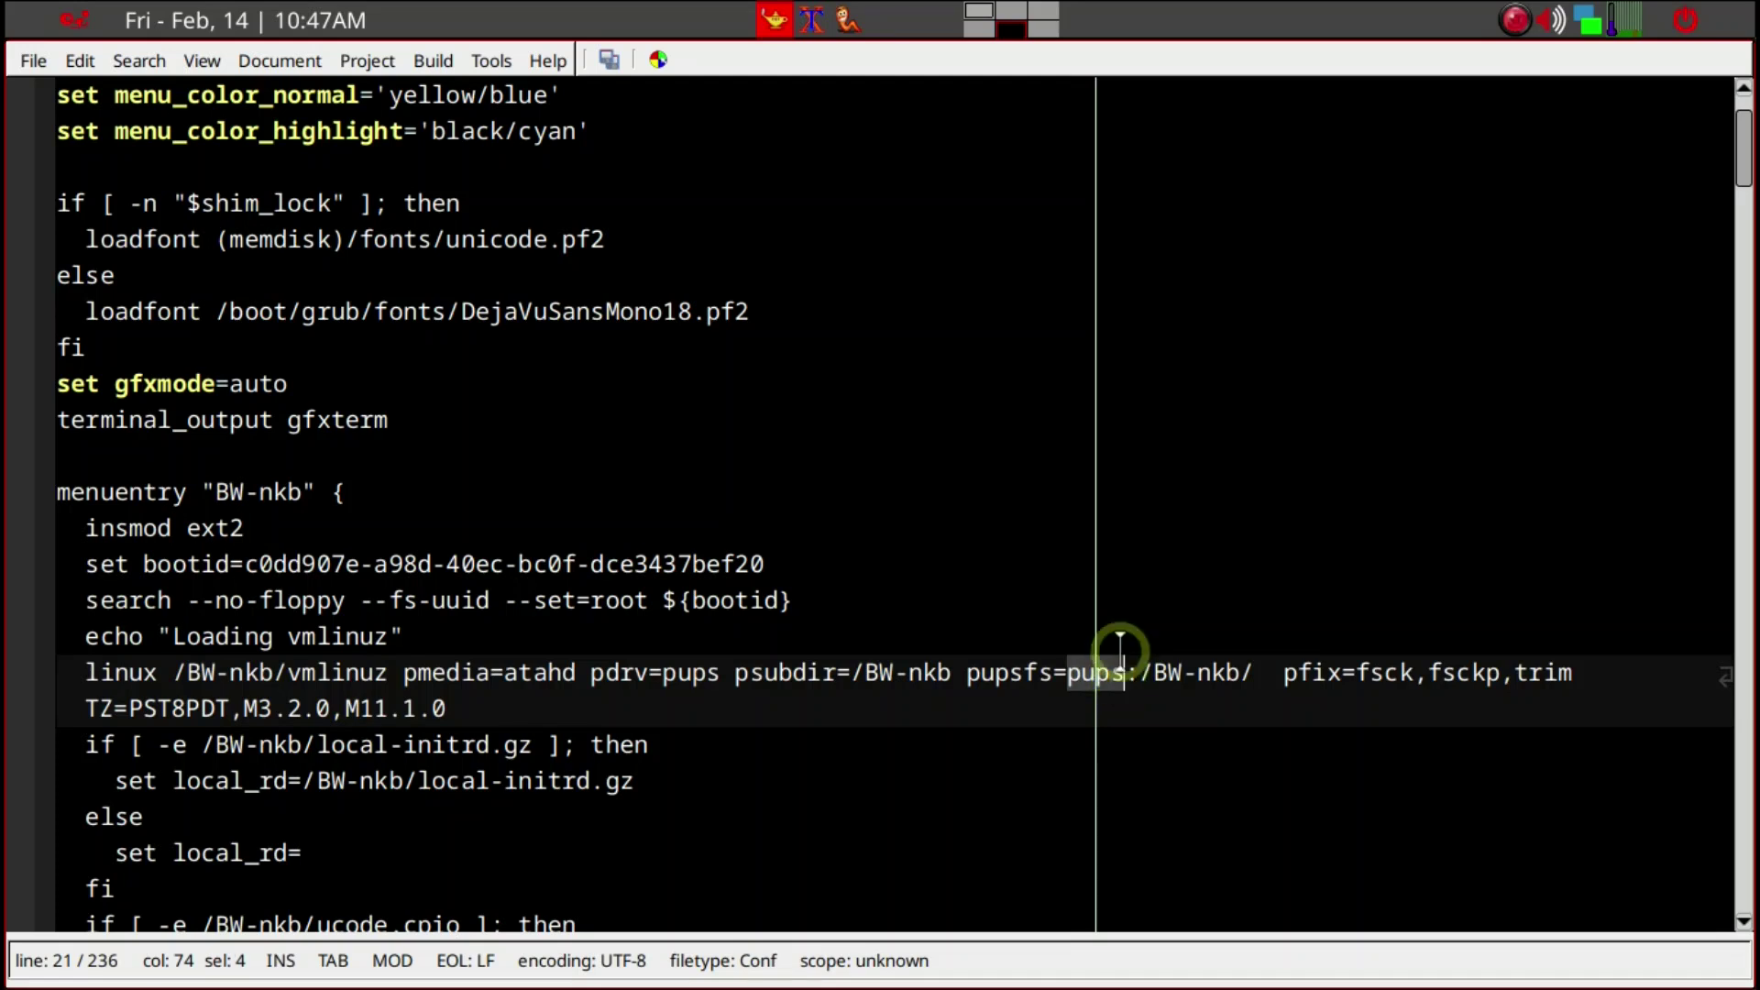
pyautogui.click(1141, 672)
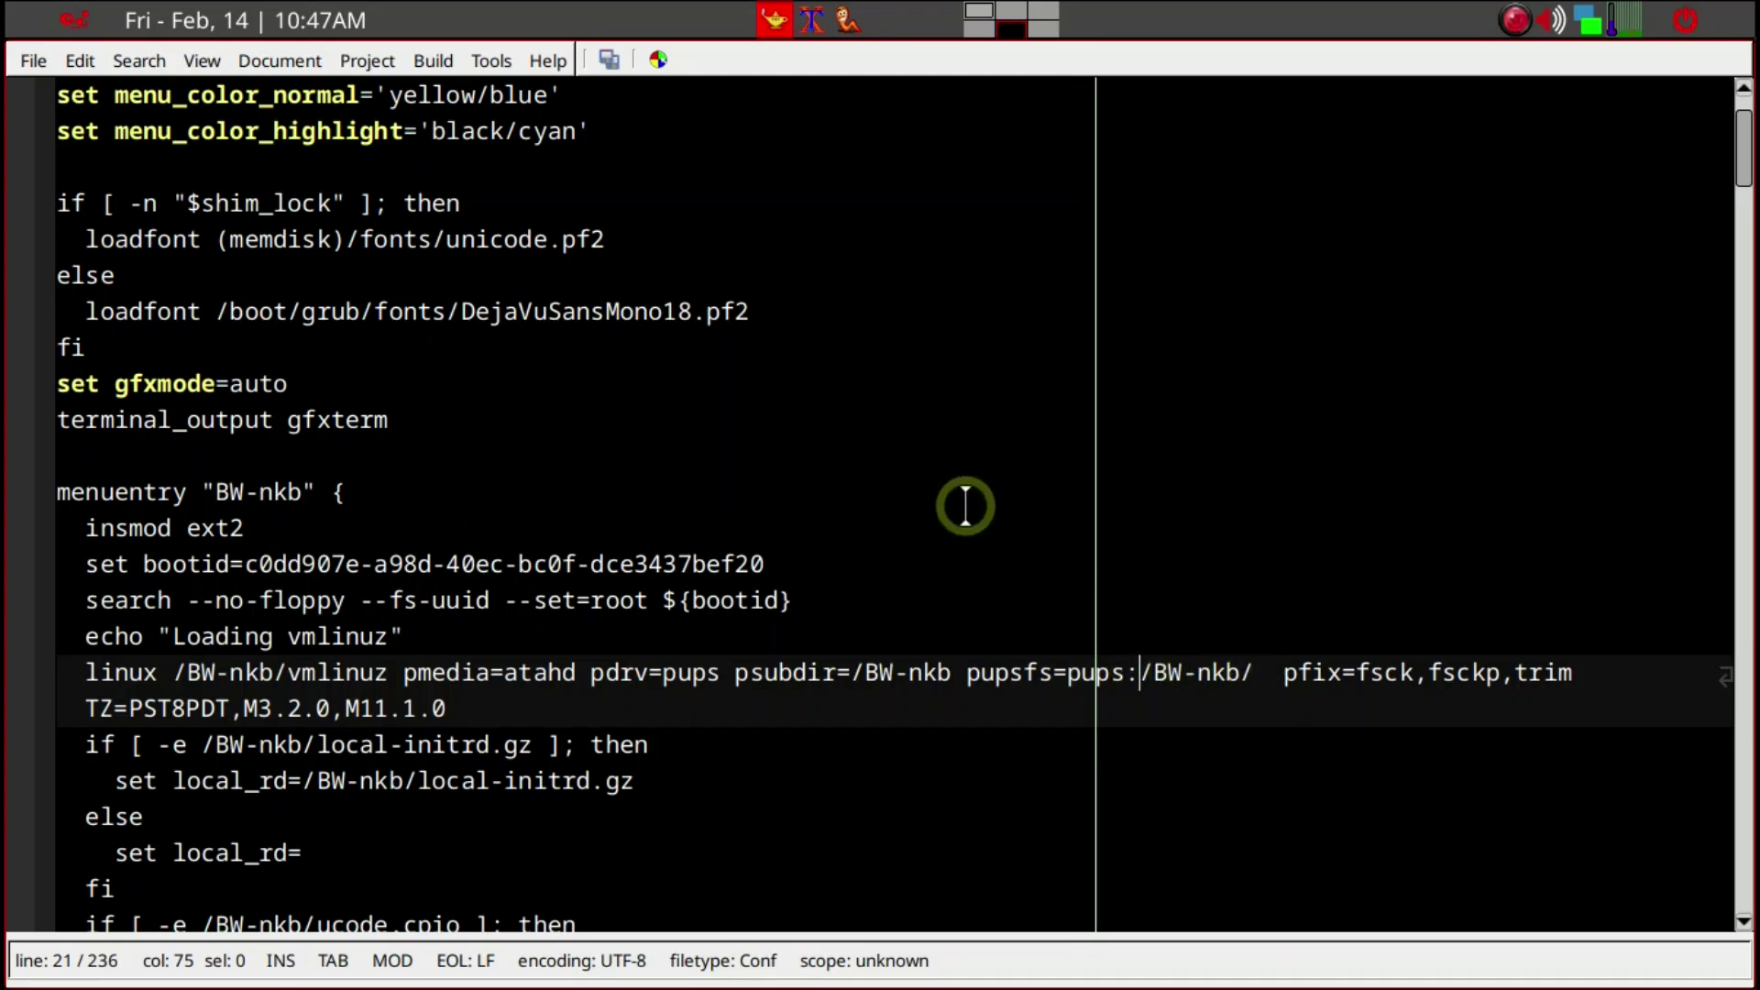
pyautogui.hotkey('ctrl', 'alt', 'Up')
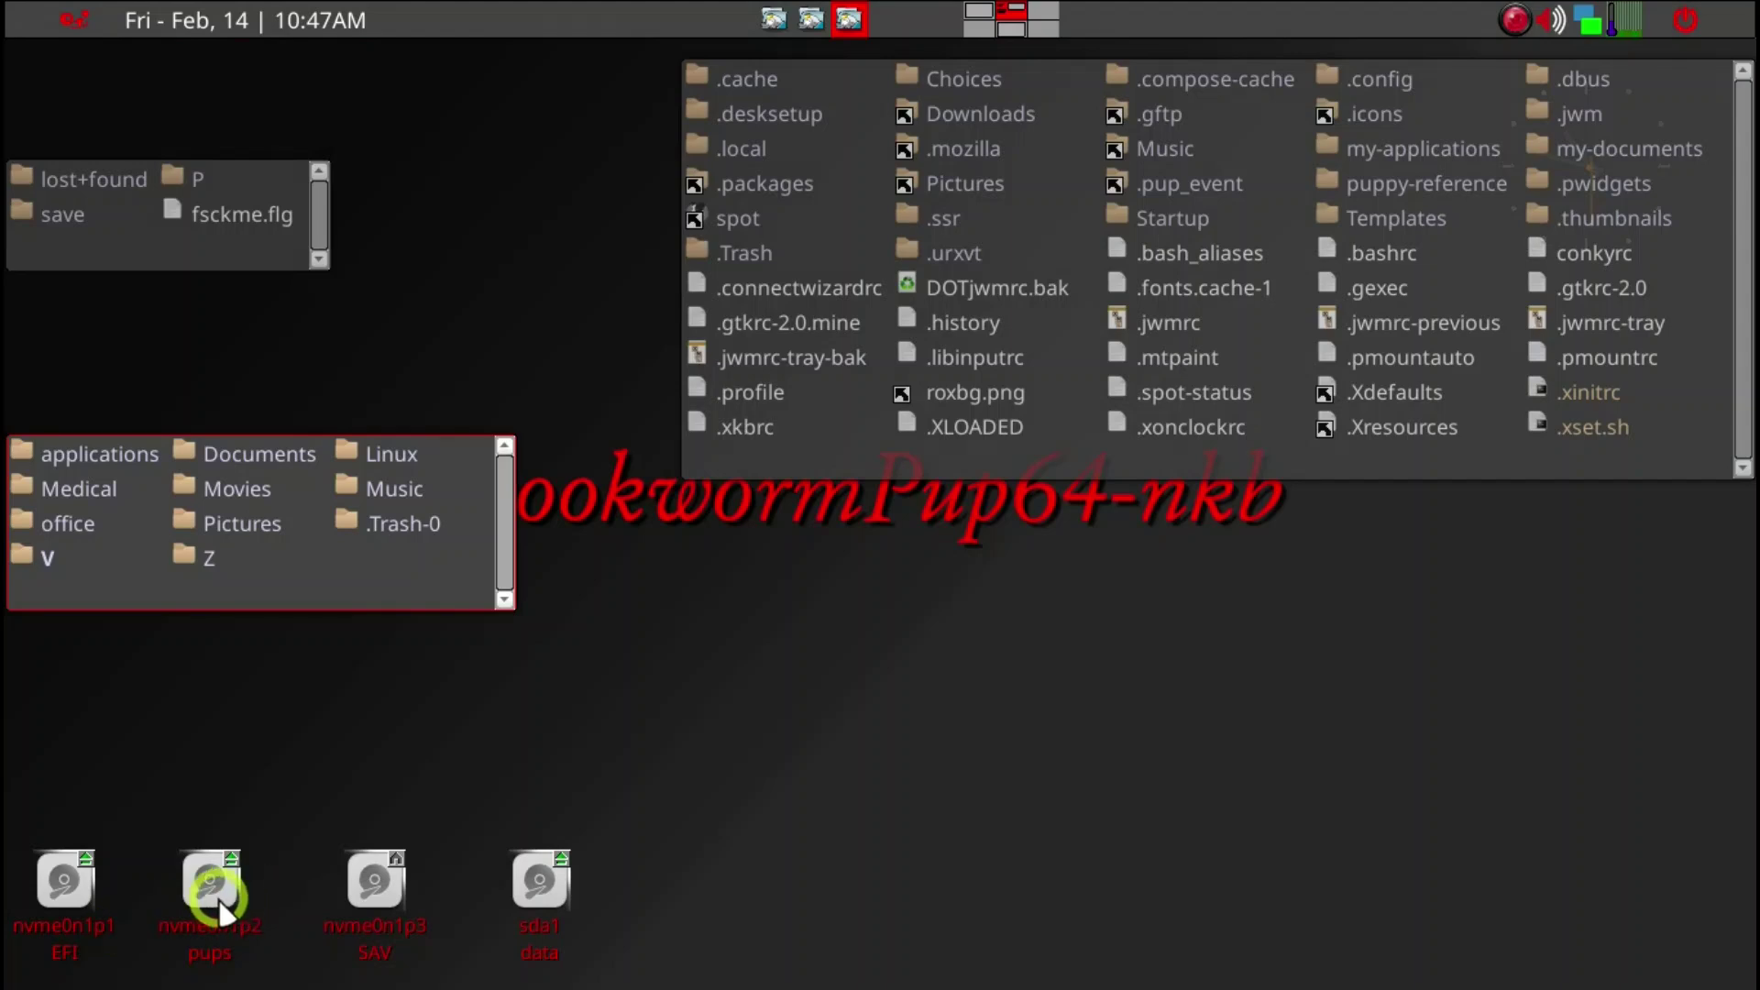
pyautogui.moveTo(218, 912)
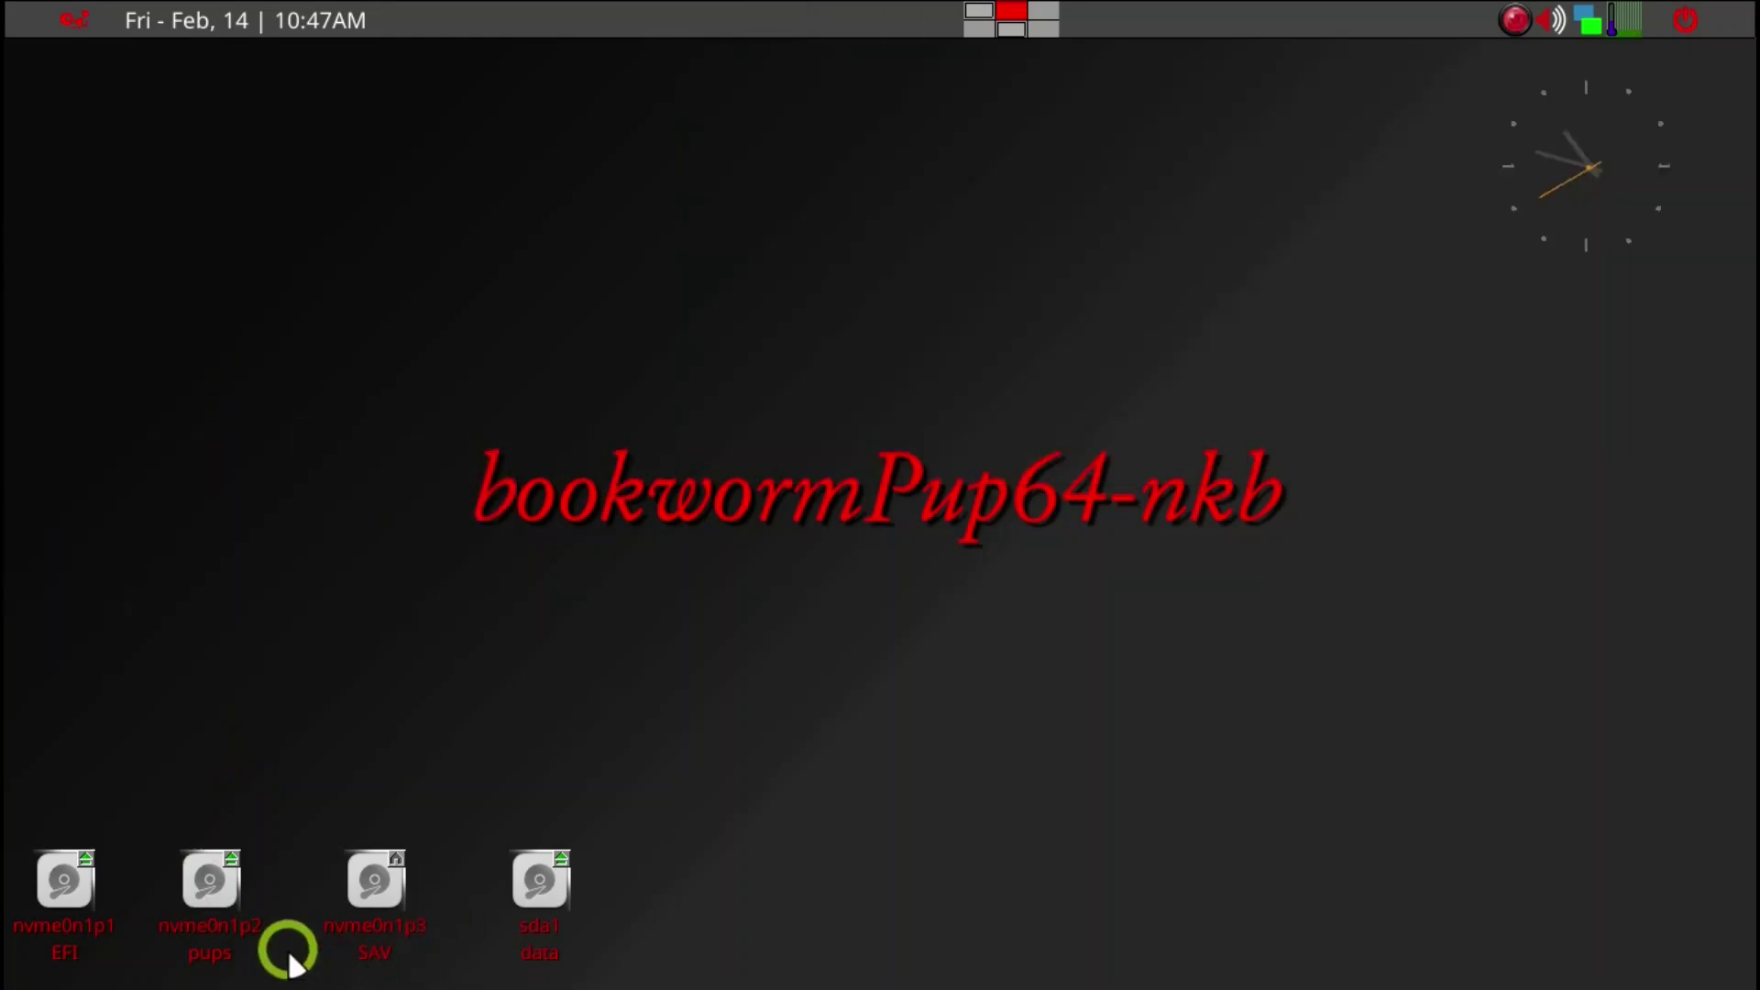
pyautogui.click(220, 917)
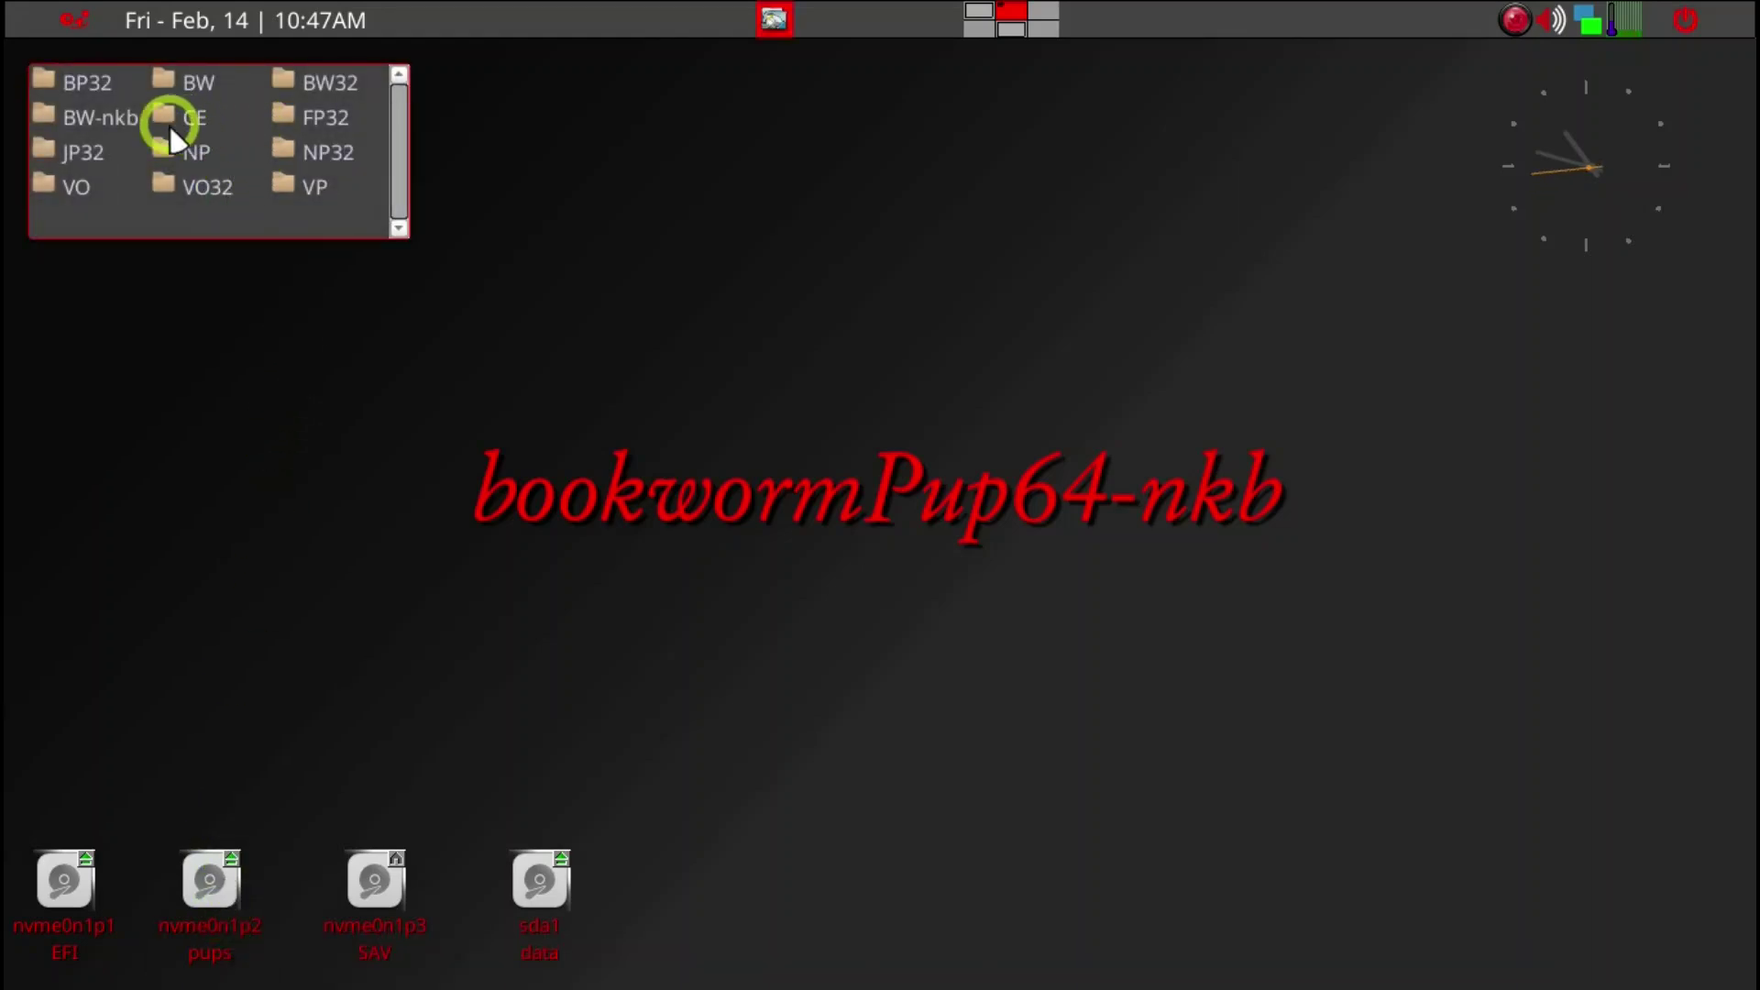
pyautogui.click(111, 117)
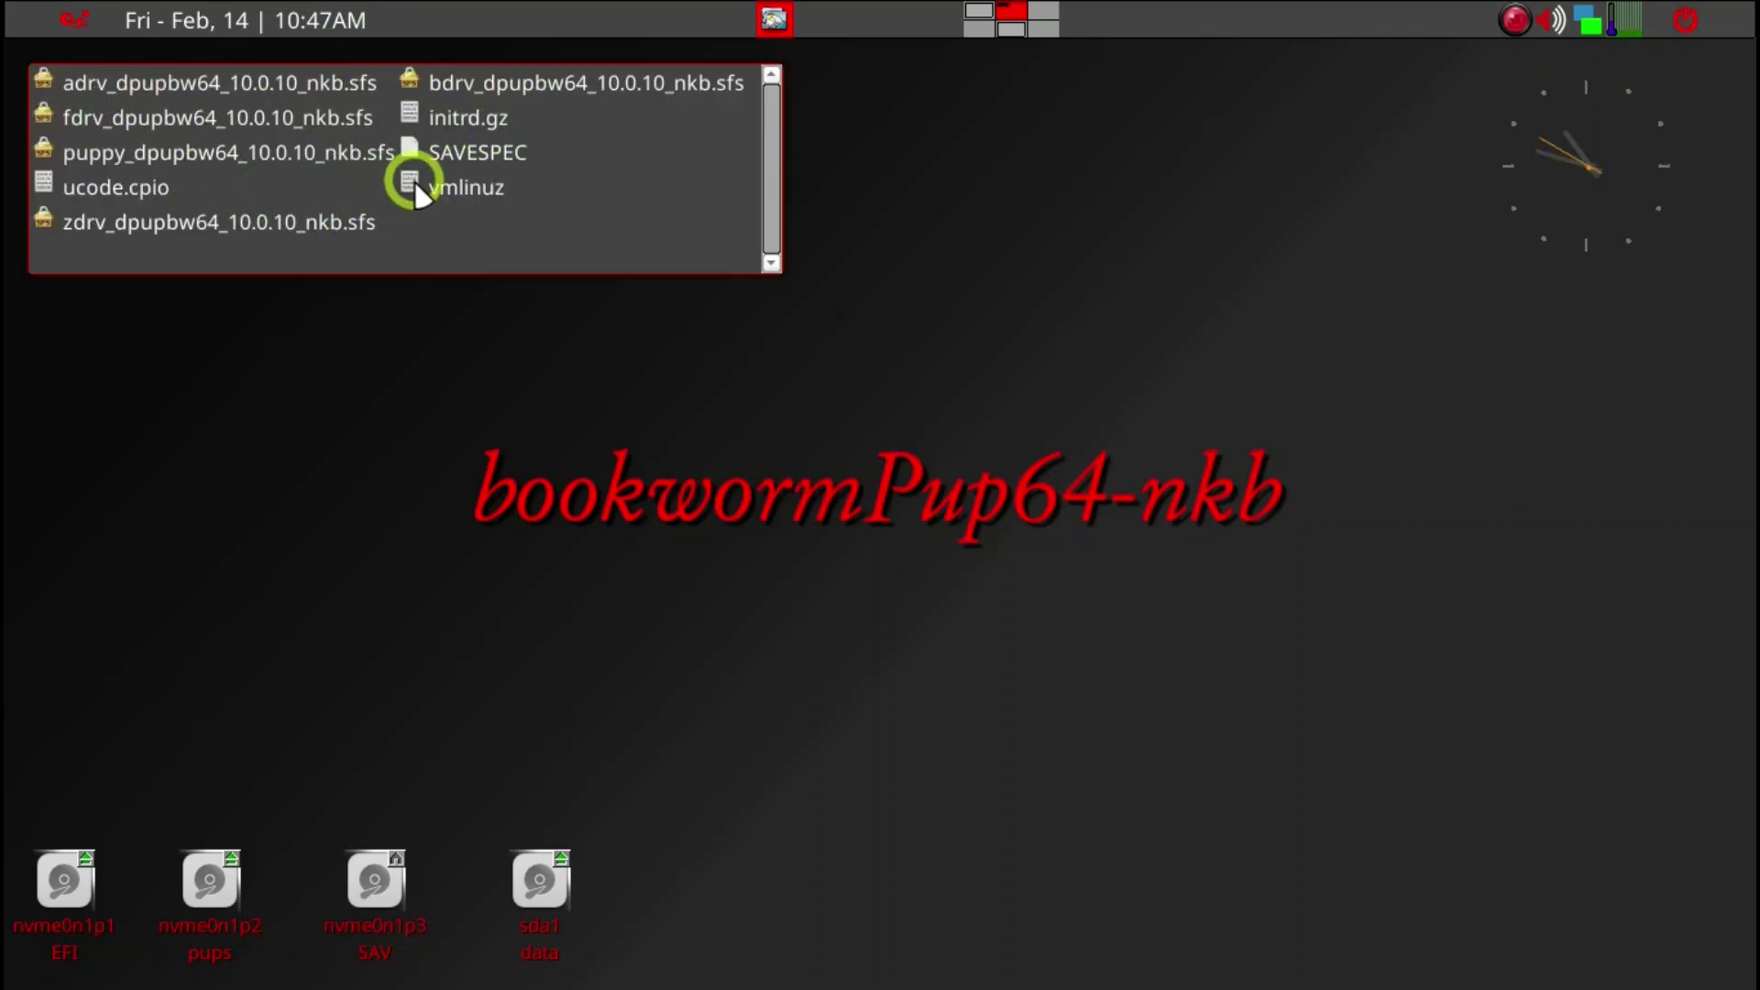
pyautogui.click(1009, 32)
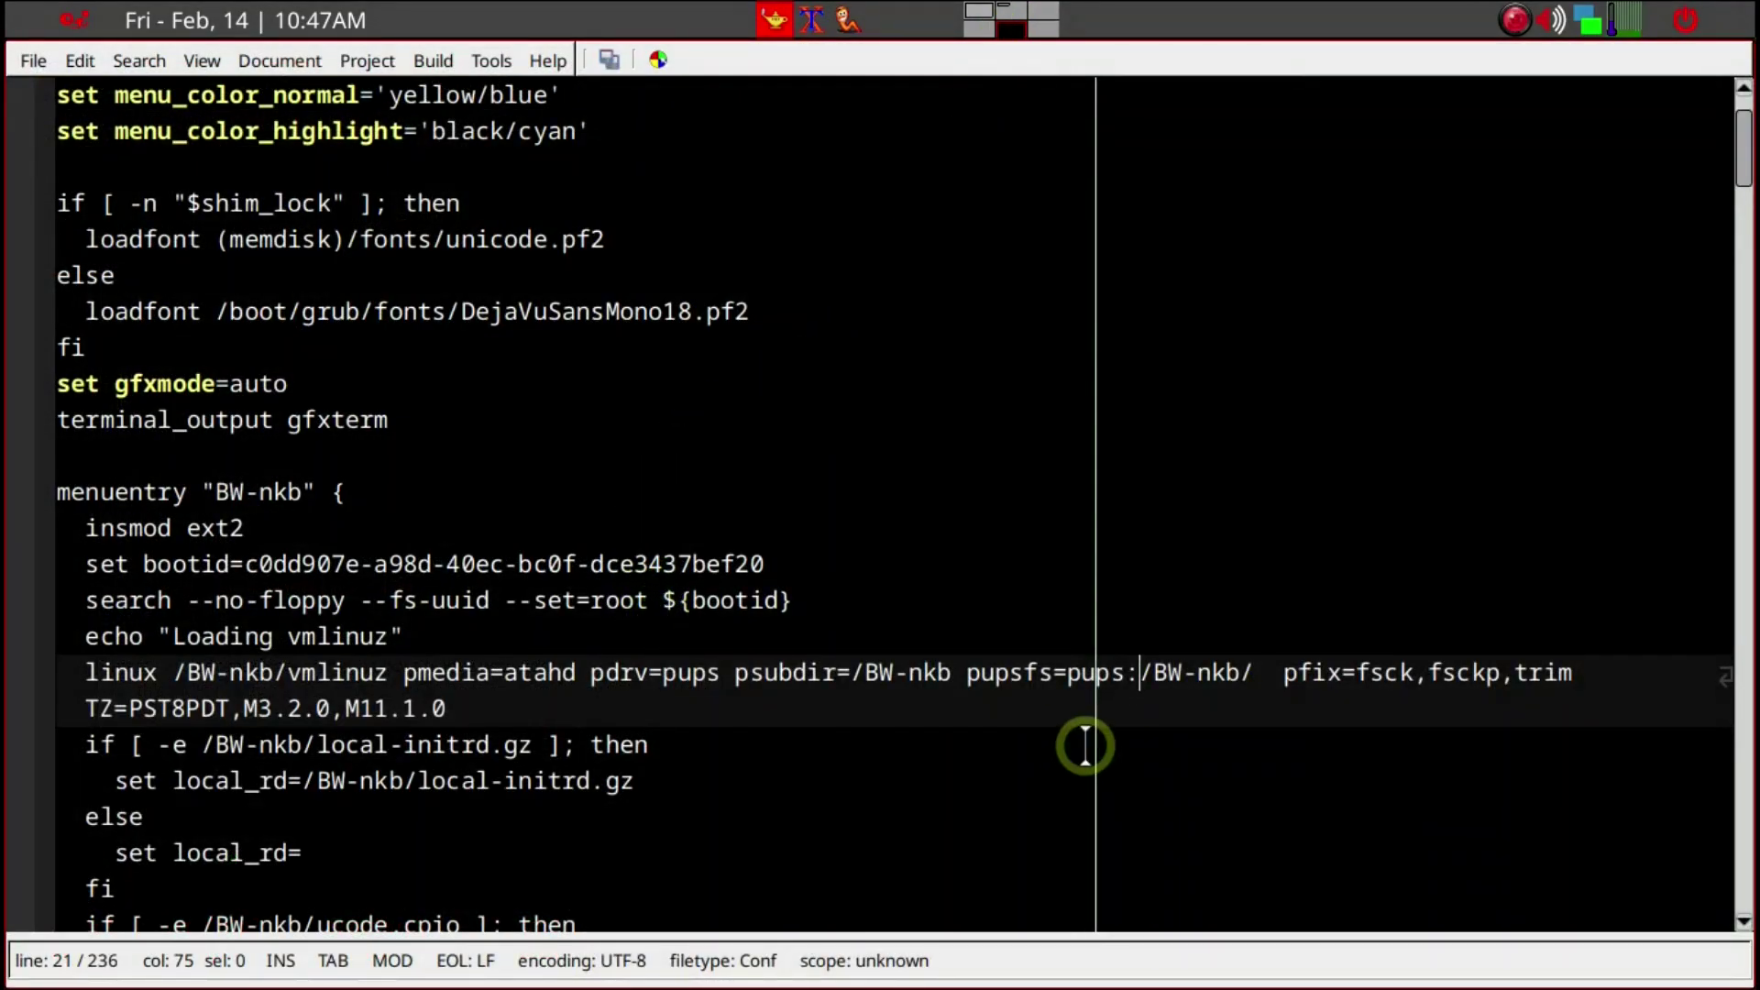
# Highlight the whole pupsfs=pups:/BW-nkb/ parameter on the linux line, then deselect it
pyautogui.click(1254, 674)
pyautogui.moveTo(1253, 675); pyautogui.dragTo(959, 688)
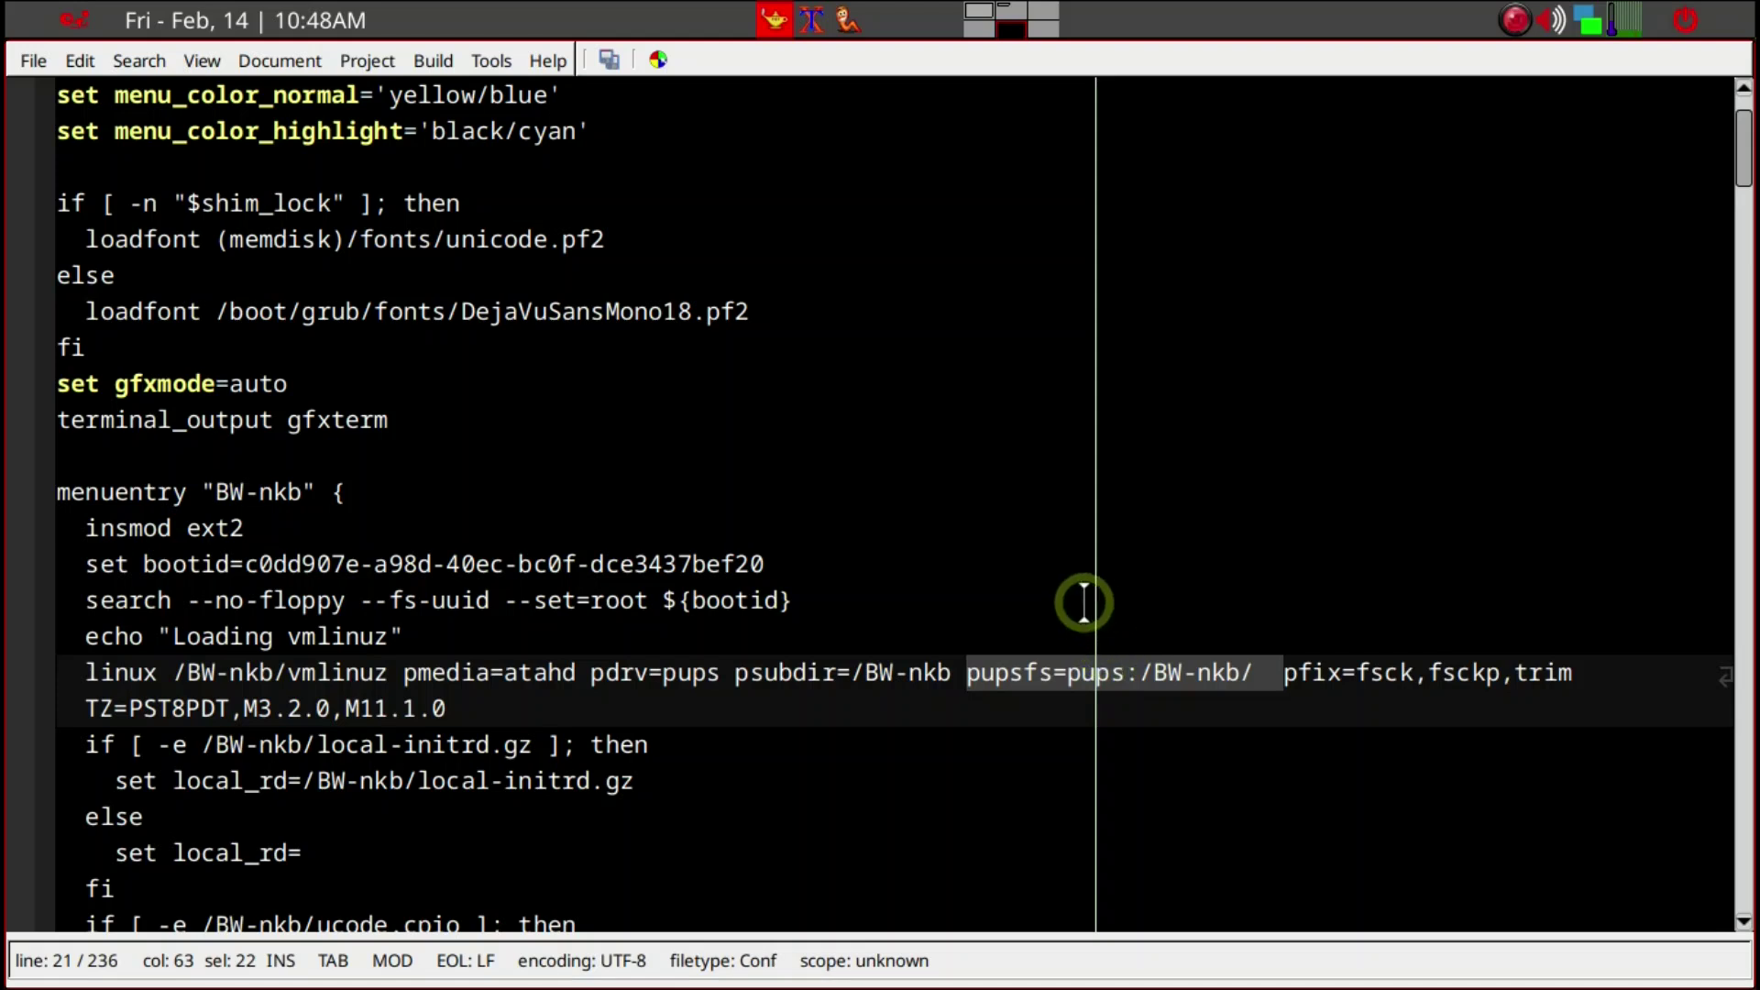
pyautogui.click(1110, 686)
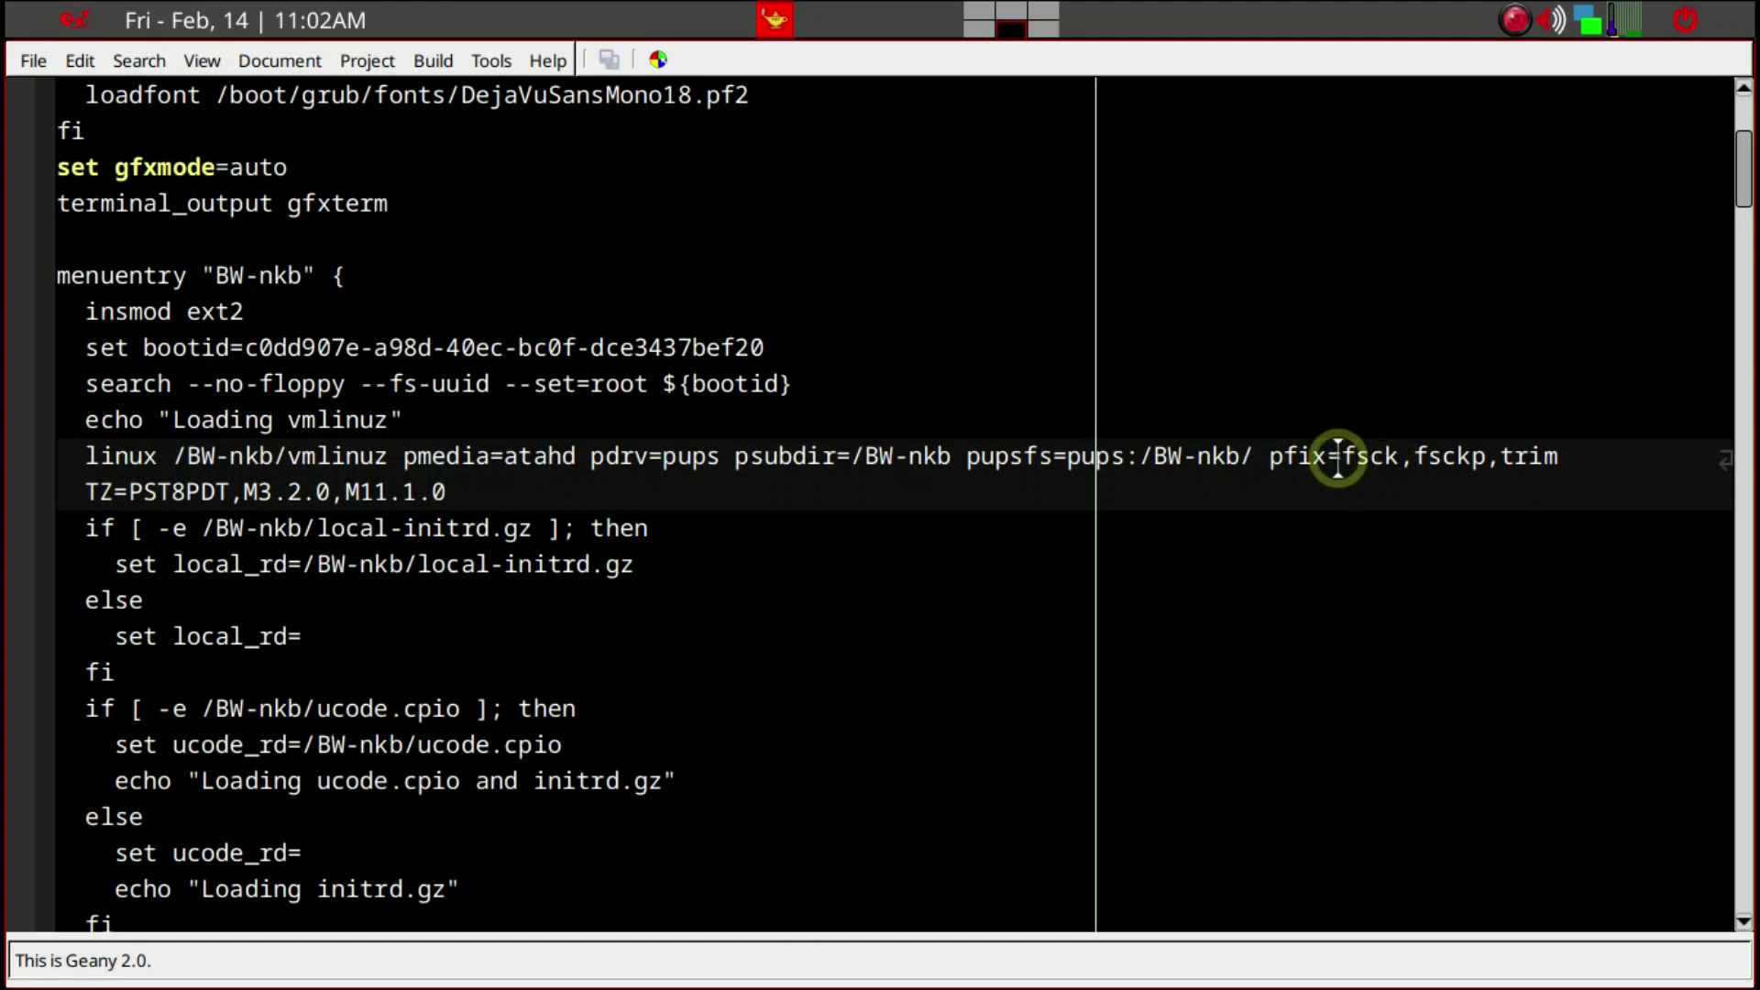
# Insert psave=SAV:/save/ before pfix on the BW-nkb linux line
pyautogui.click(1265, 458)
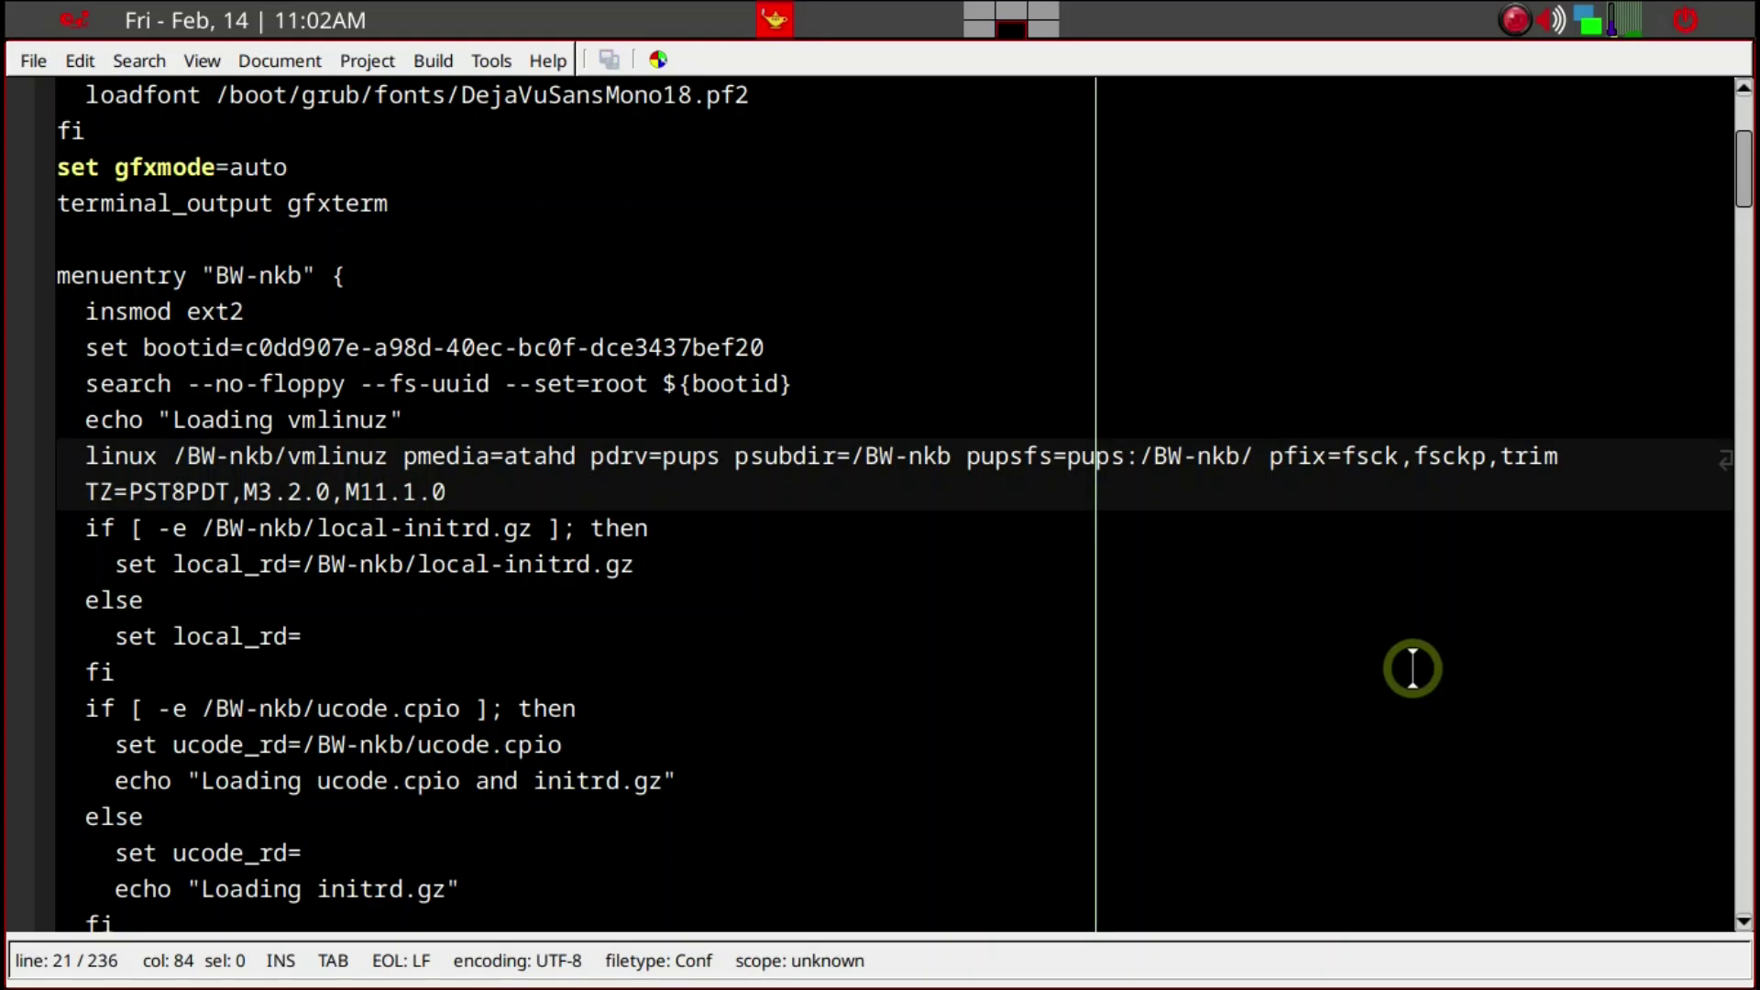
pyautogui.write('psave')
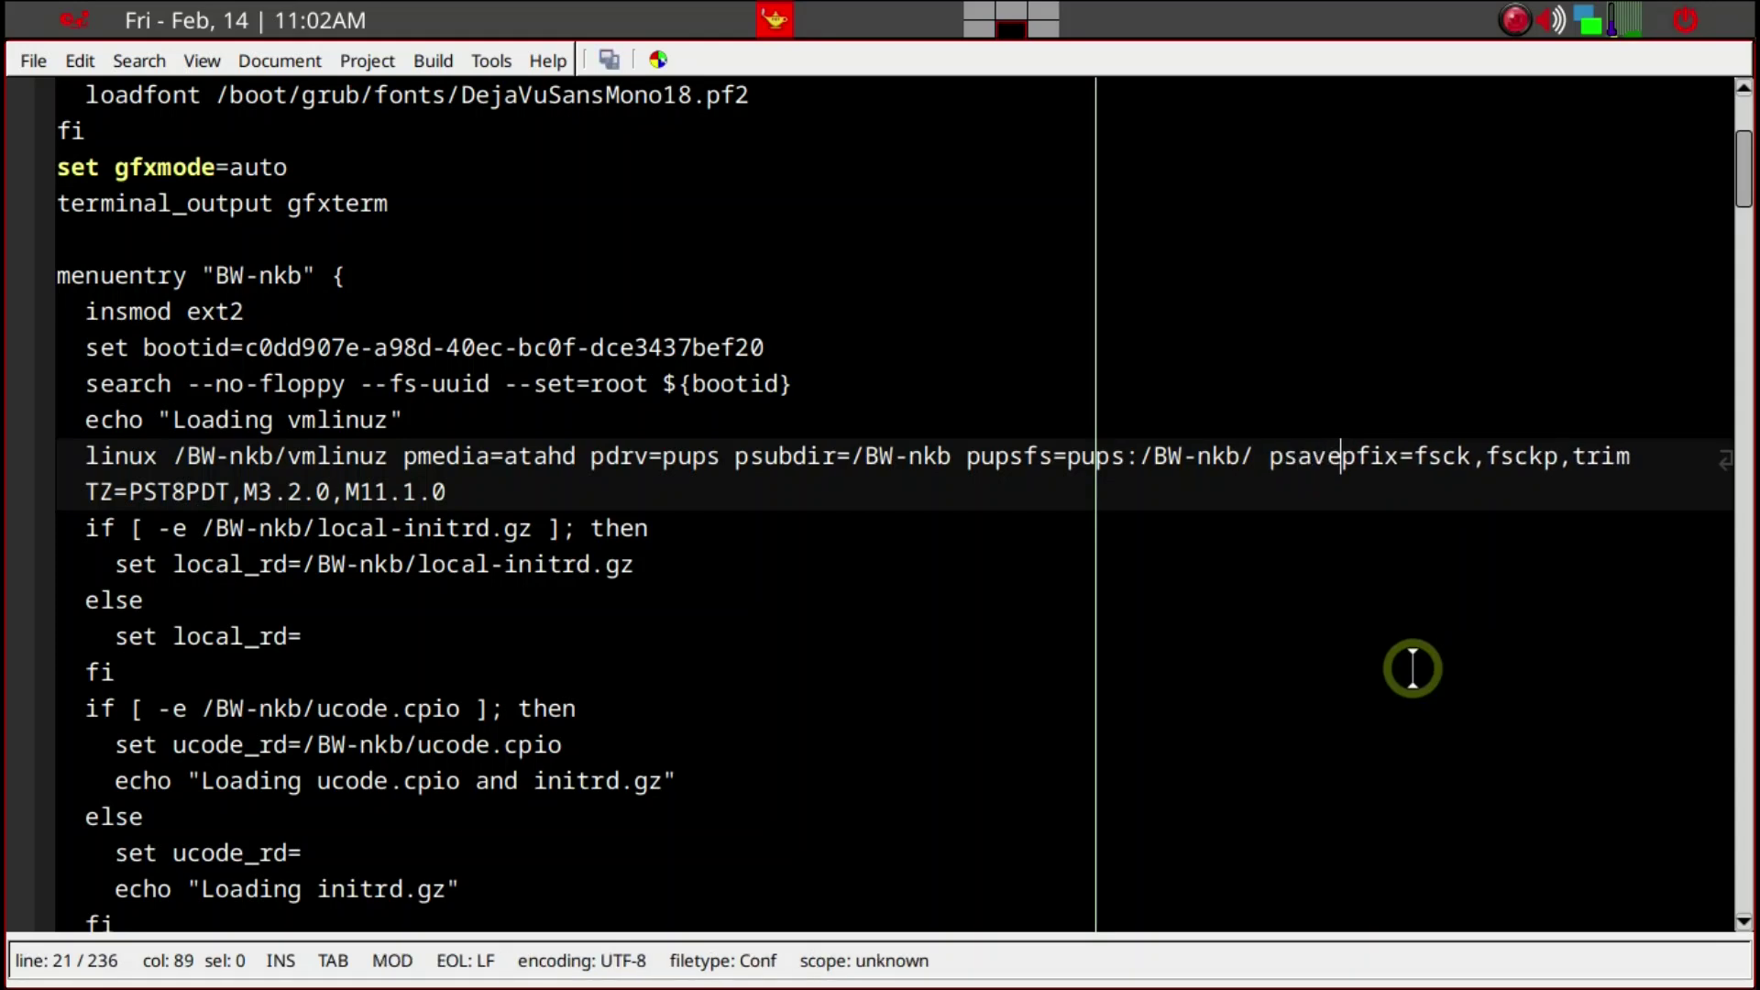
pyautogui.write('=')
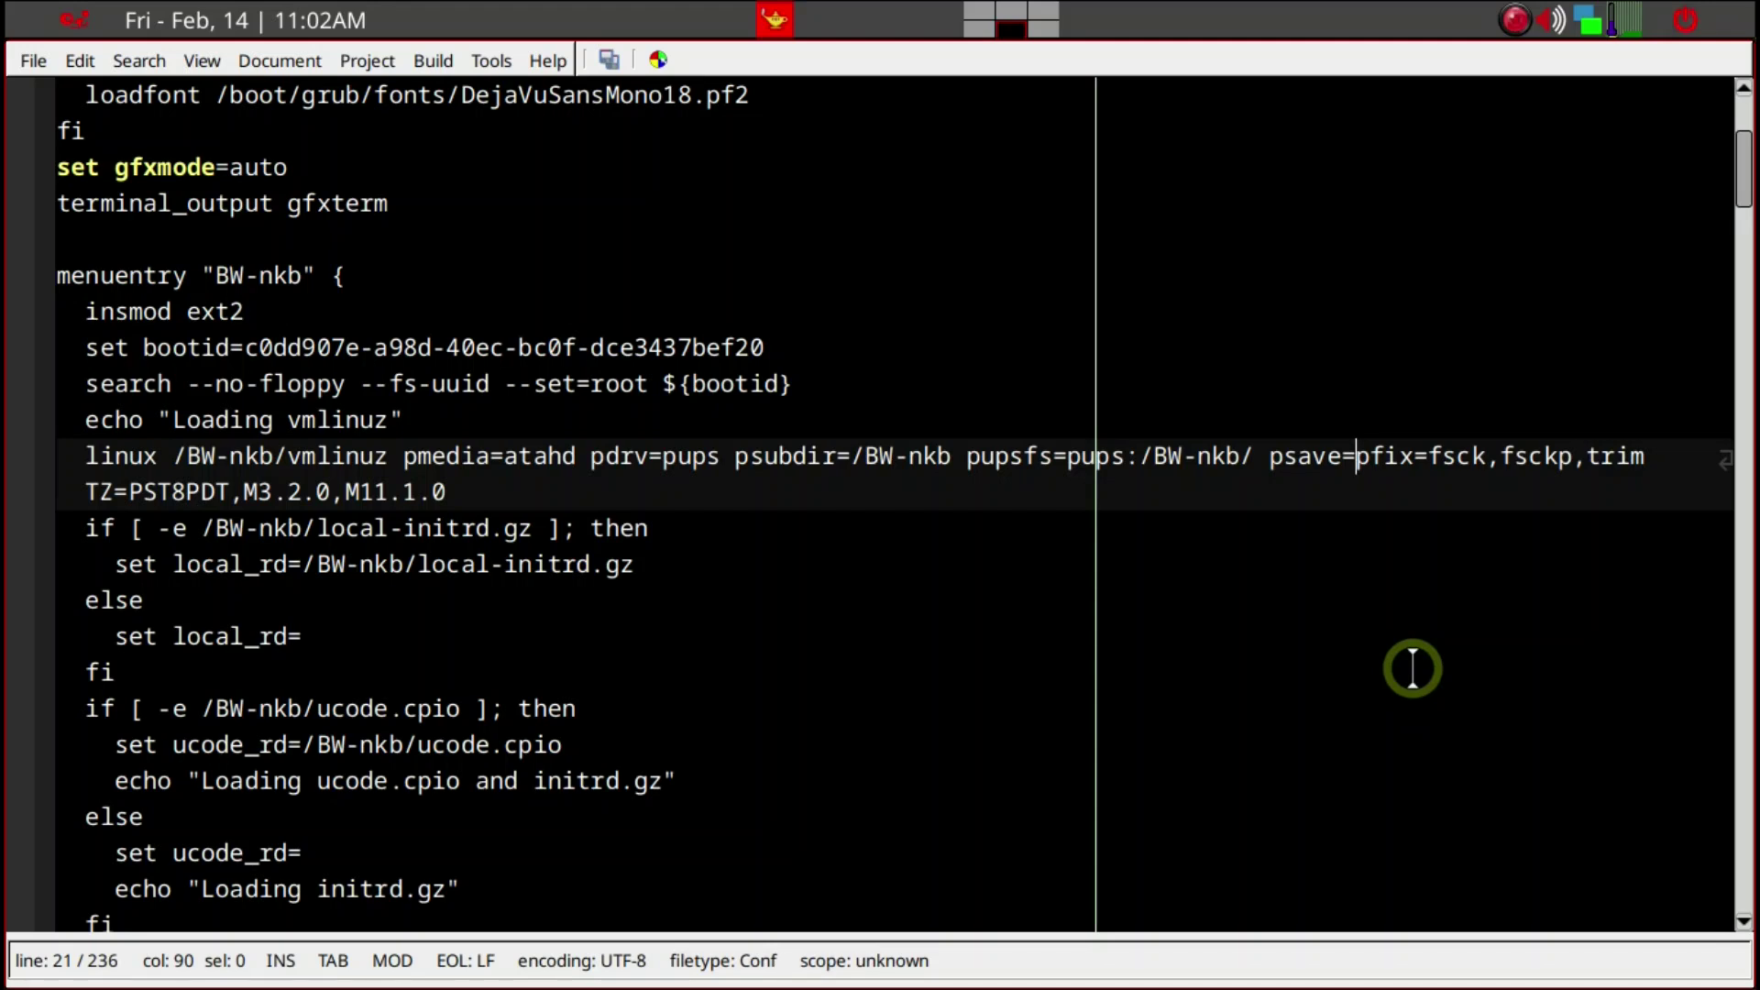
pyautogui.write('SAV')
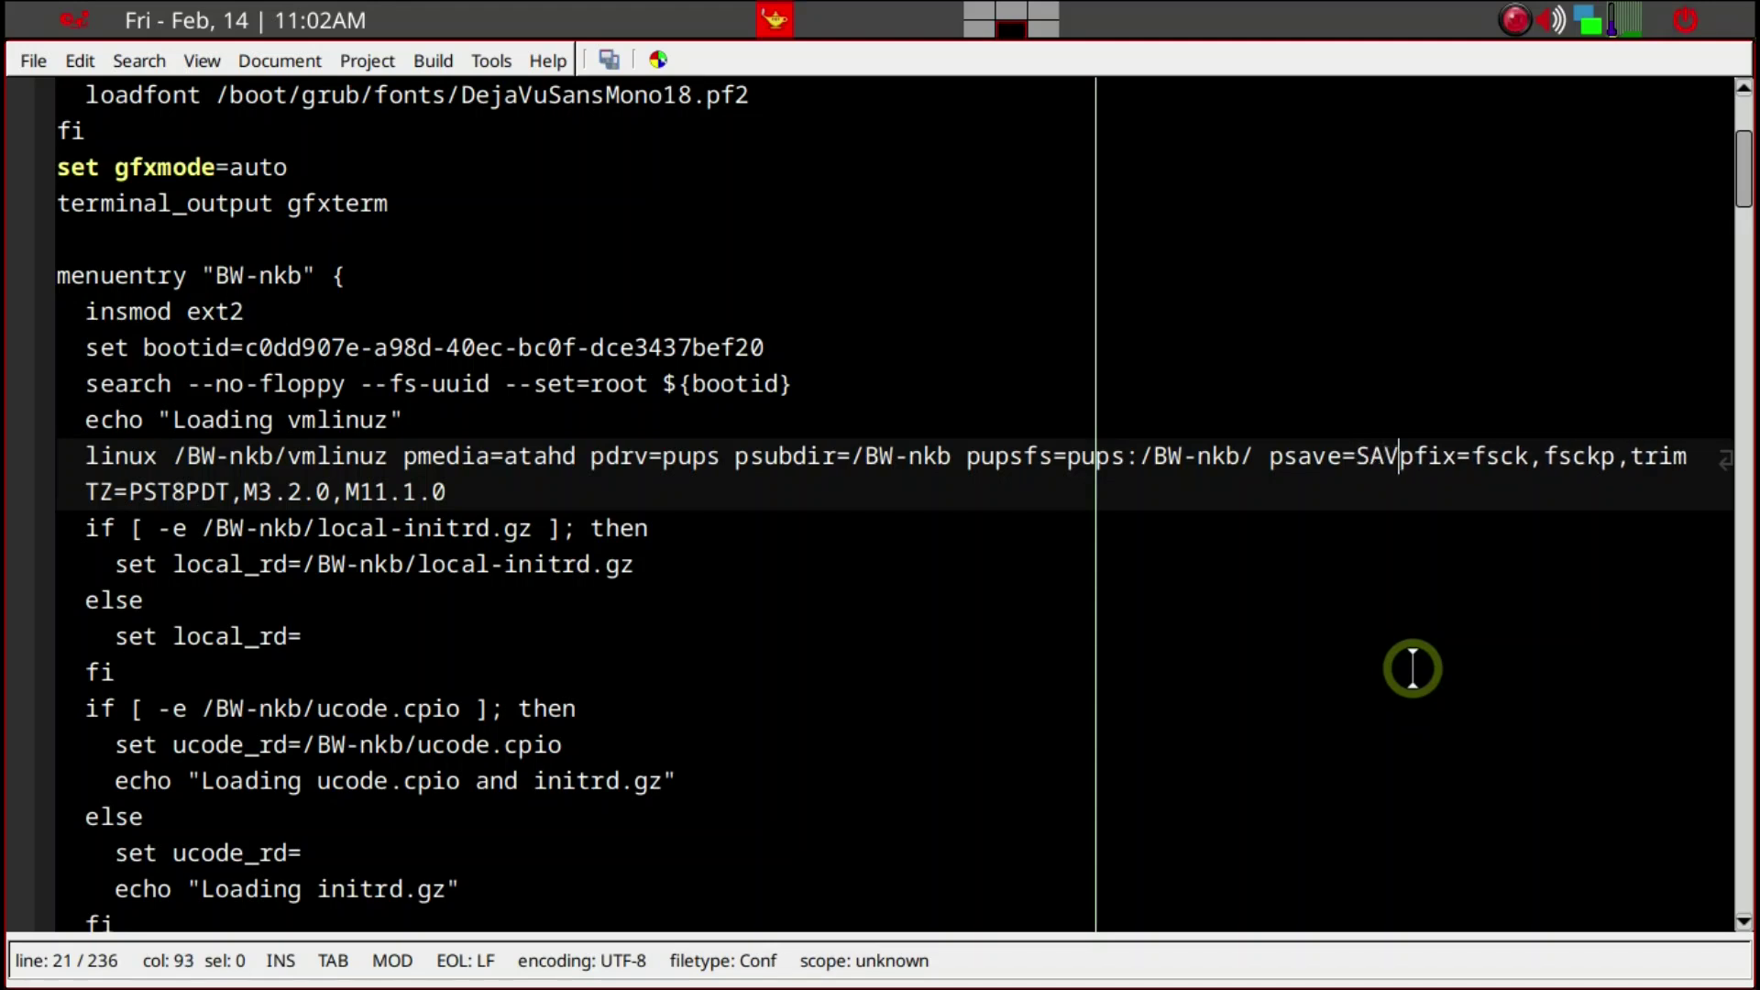
pyautogui.write(':/save')
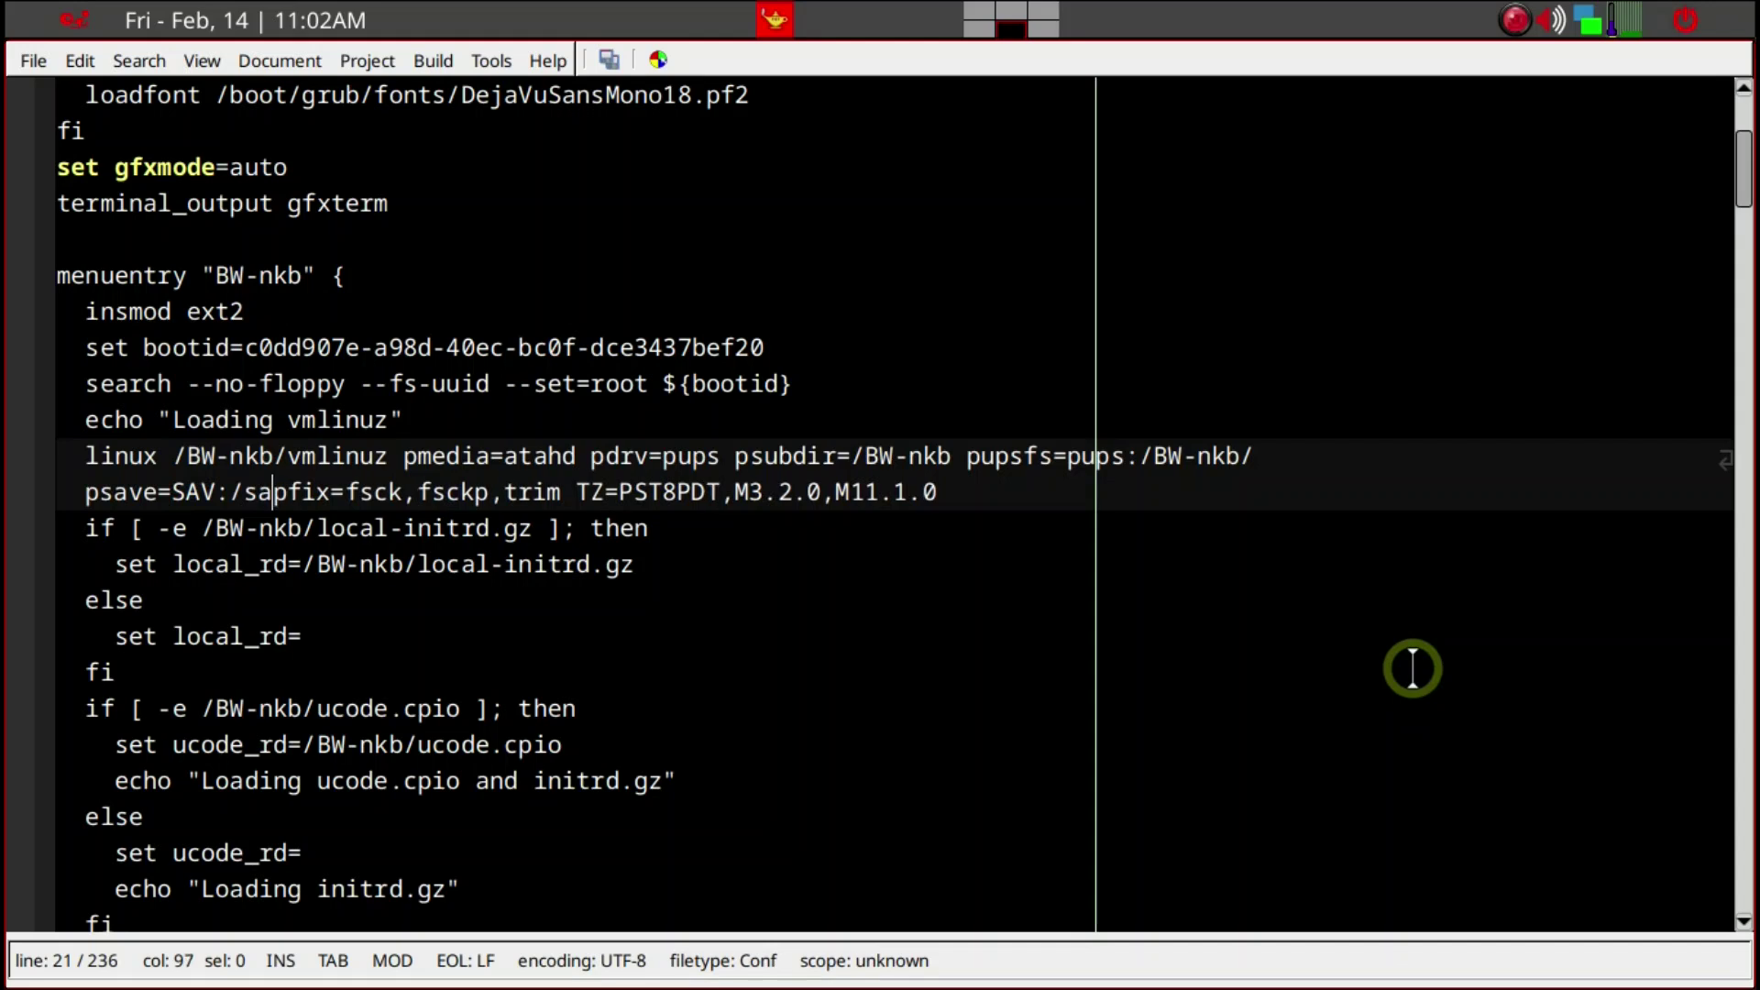
pyautogui.write('/')
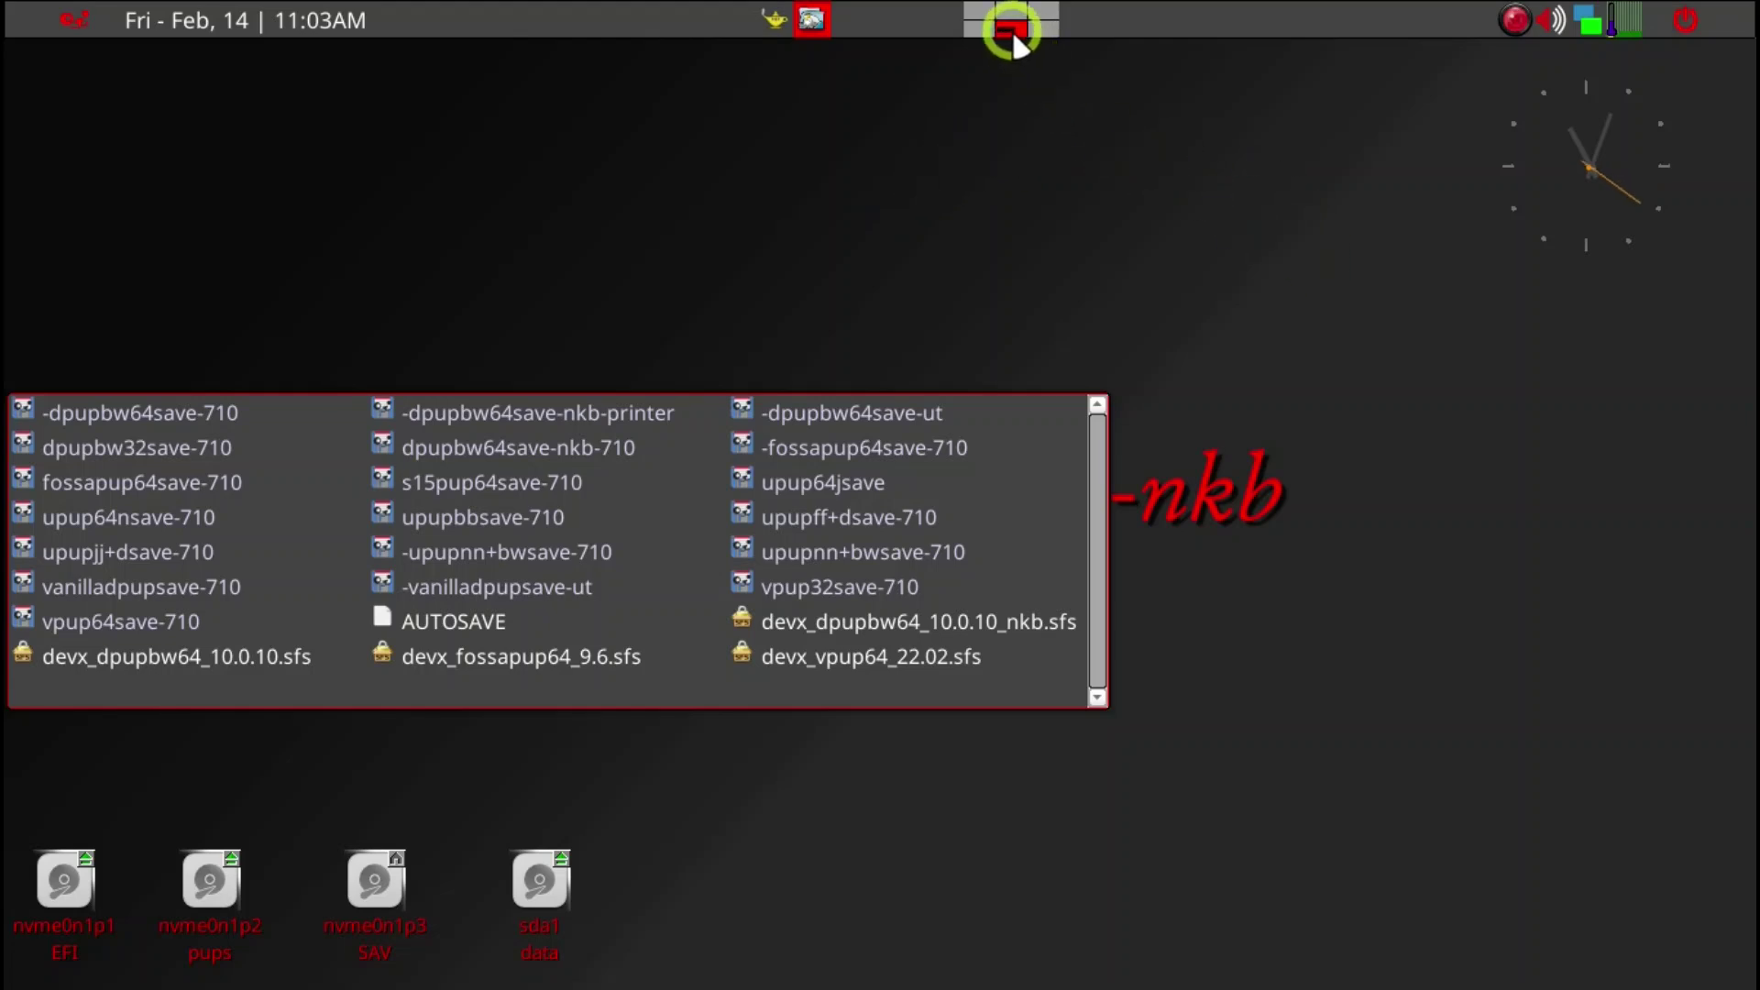
pyautogui.click(781, 22)
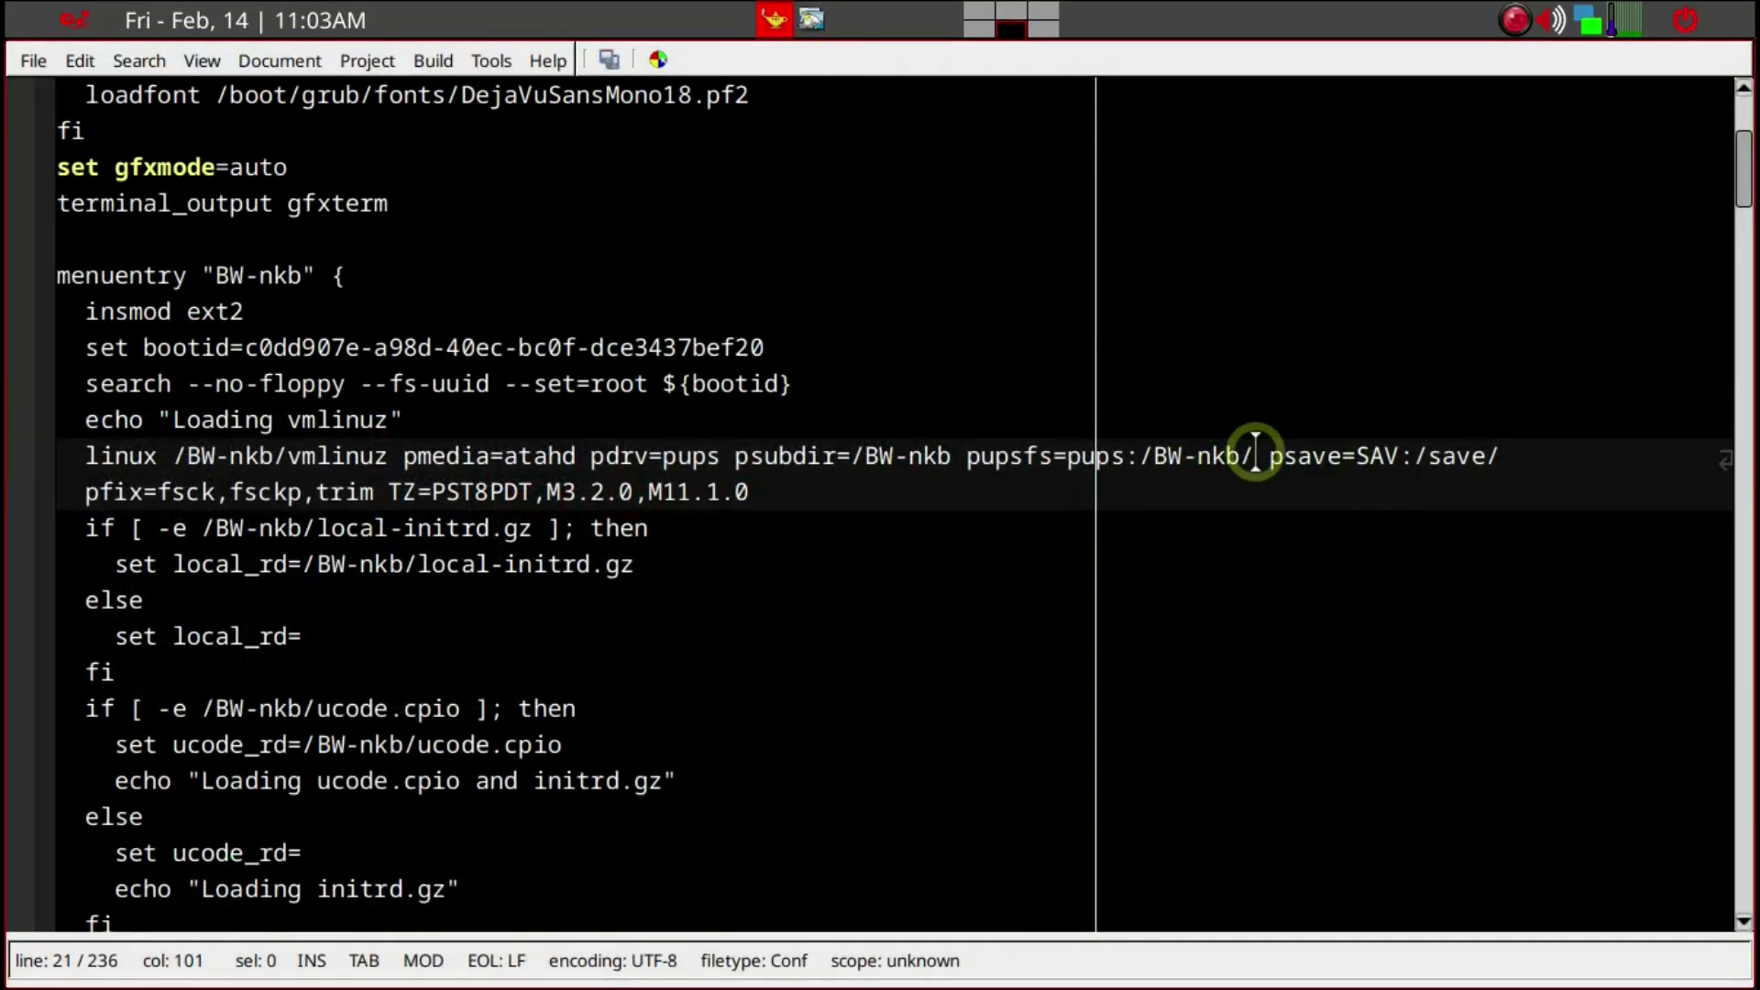
# Delete 'psave=SAV:/save/' and its trailing space from the linux line
pyautogui.click(1269, 459)
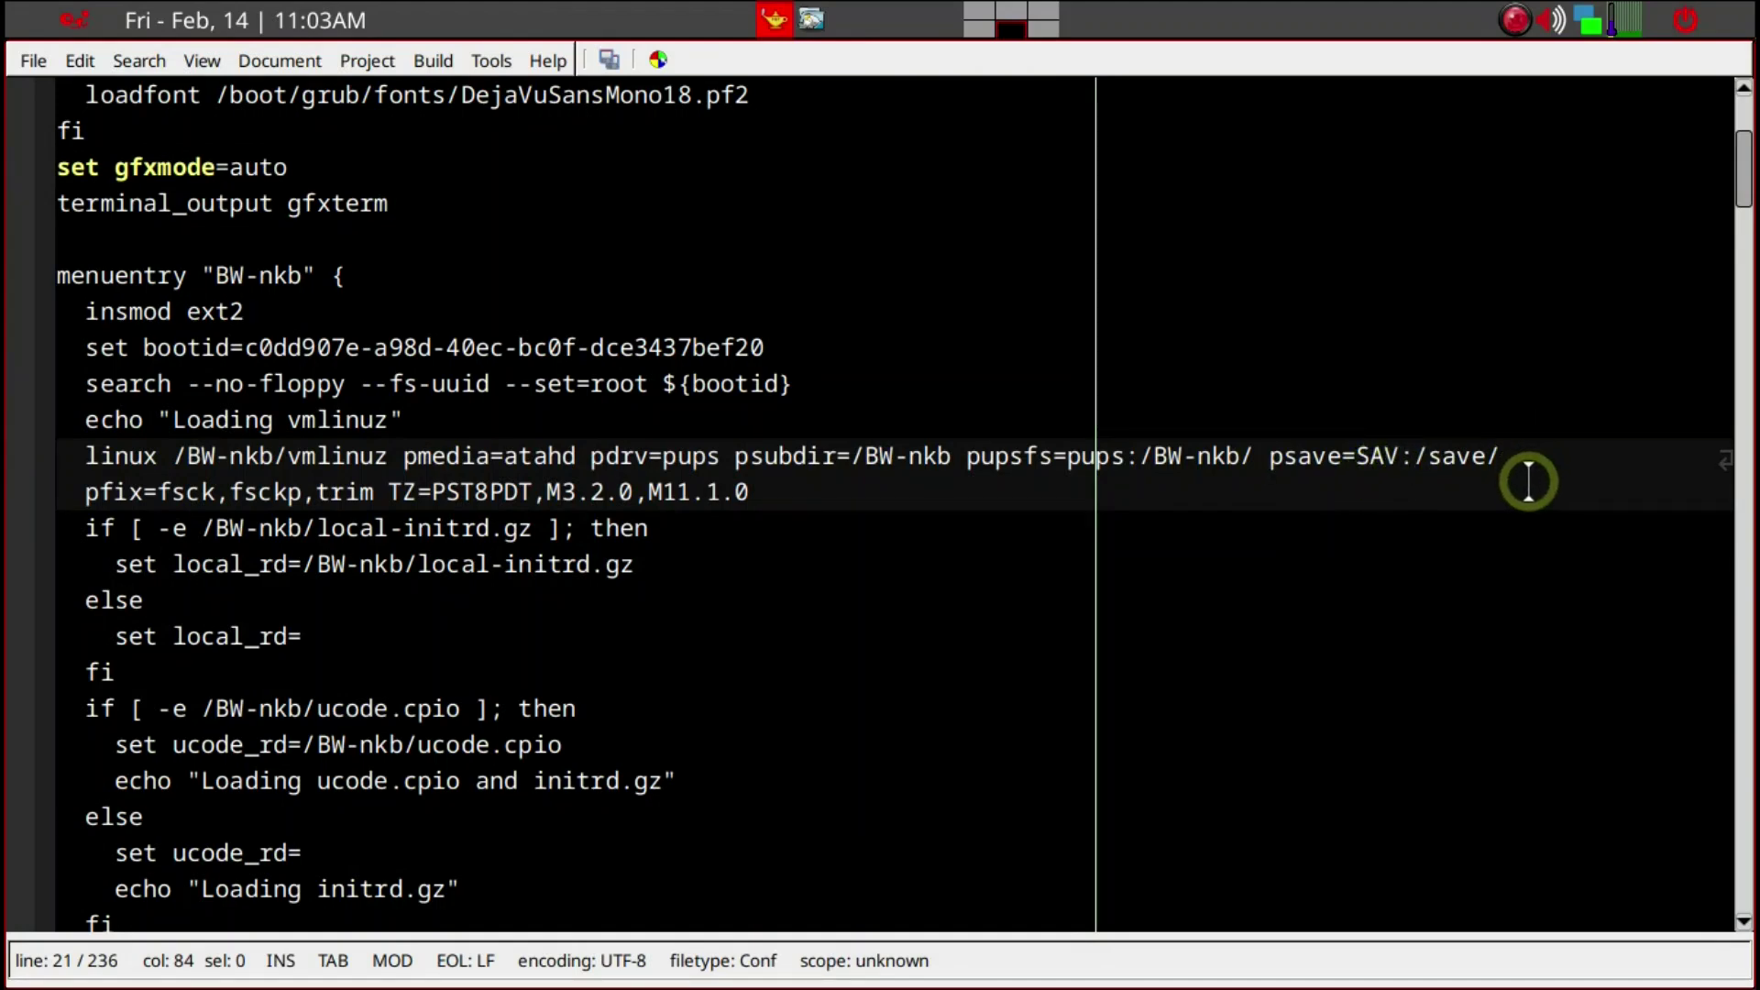
pyautogui.press('Delete')
pyautogui.press('Delete')
pyautogui.press('Delete')
pyautogui.press('Delete')
pyautogui.press('Delete')
pyautogui.press('Delete')
pyautogui.press('Delete')
pyautogui.press('Delete')
pyautogui.press('Delete')
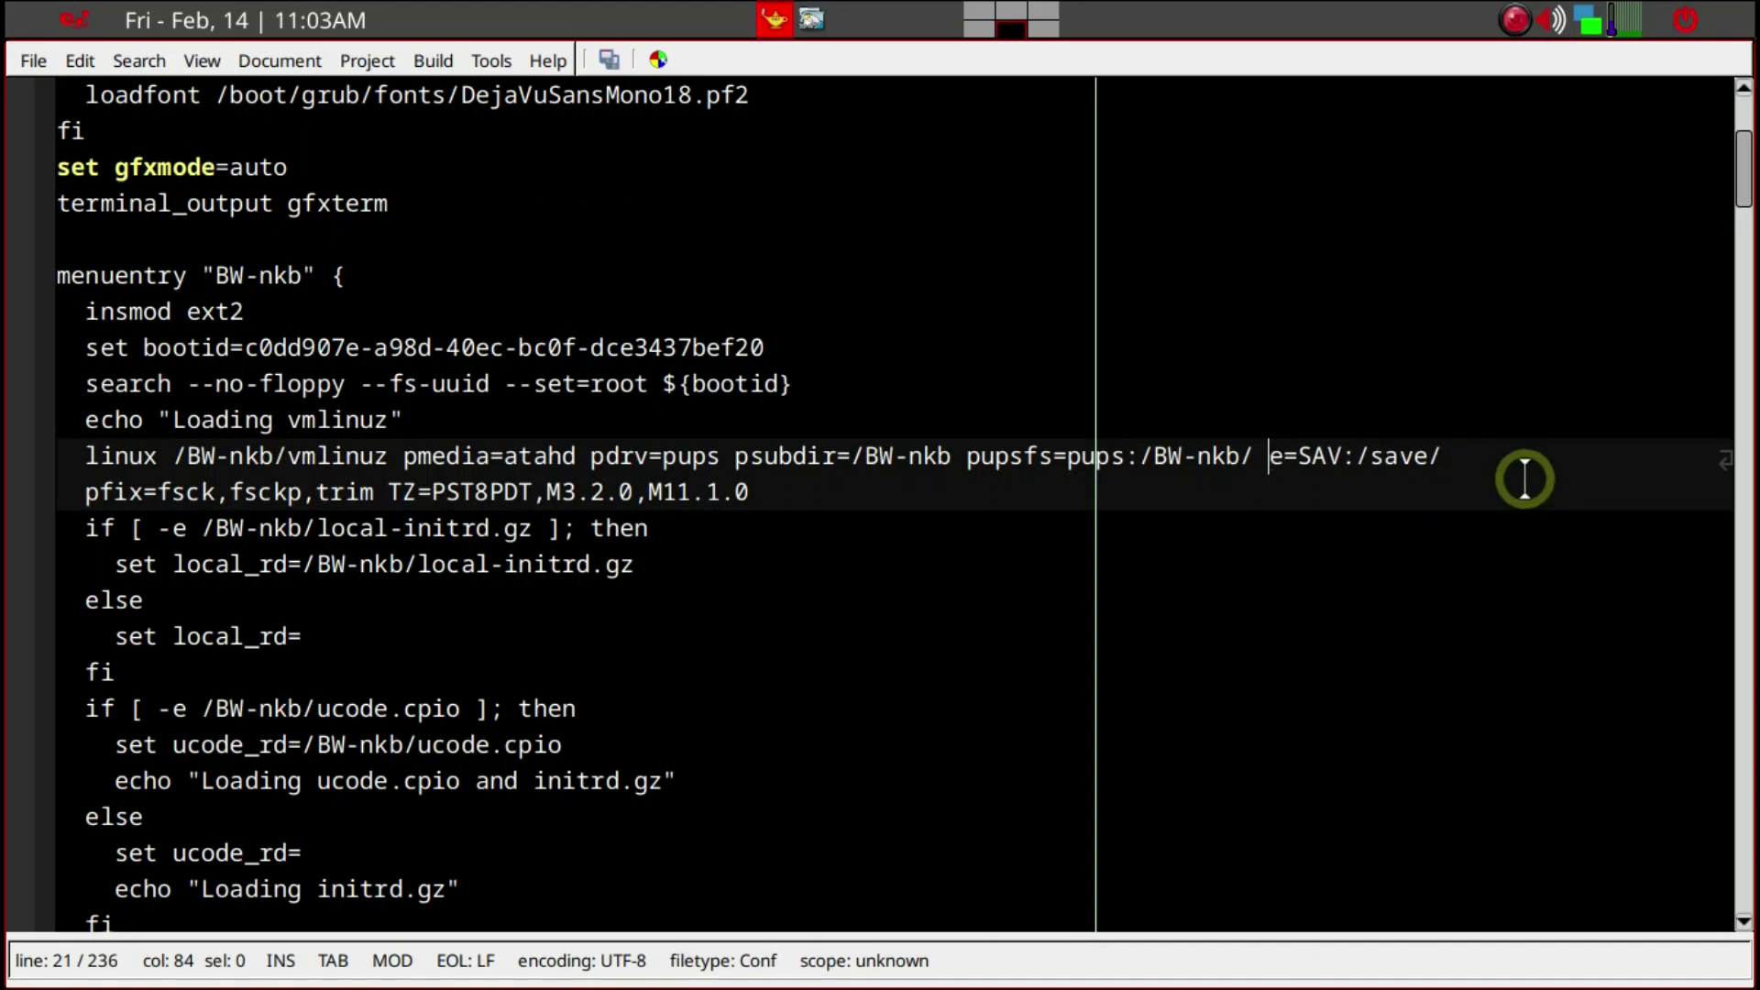
pyautogui.press('Delete')
pyautogui.press('Delete')
pyautogui.press('Delete')
pyautogui.press('Delete')
pyautogui.press('Delete')
pyautogui.press('Delete')
pyautogui.press('Delete')
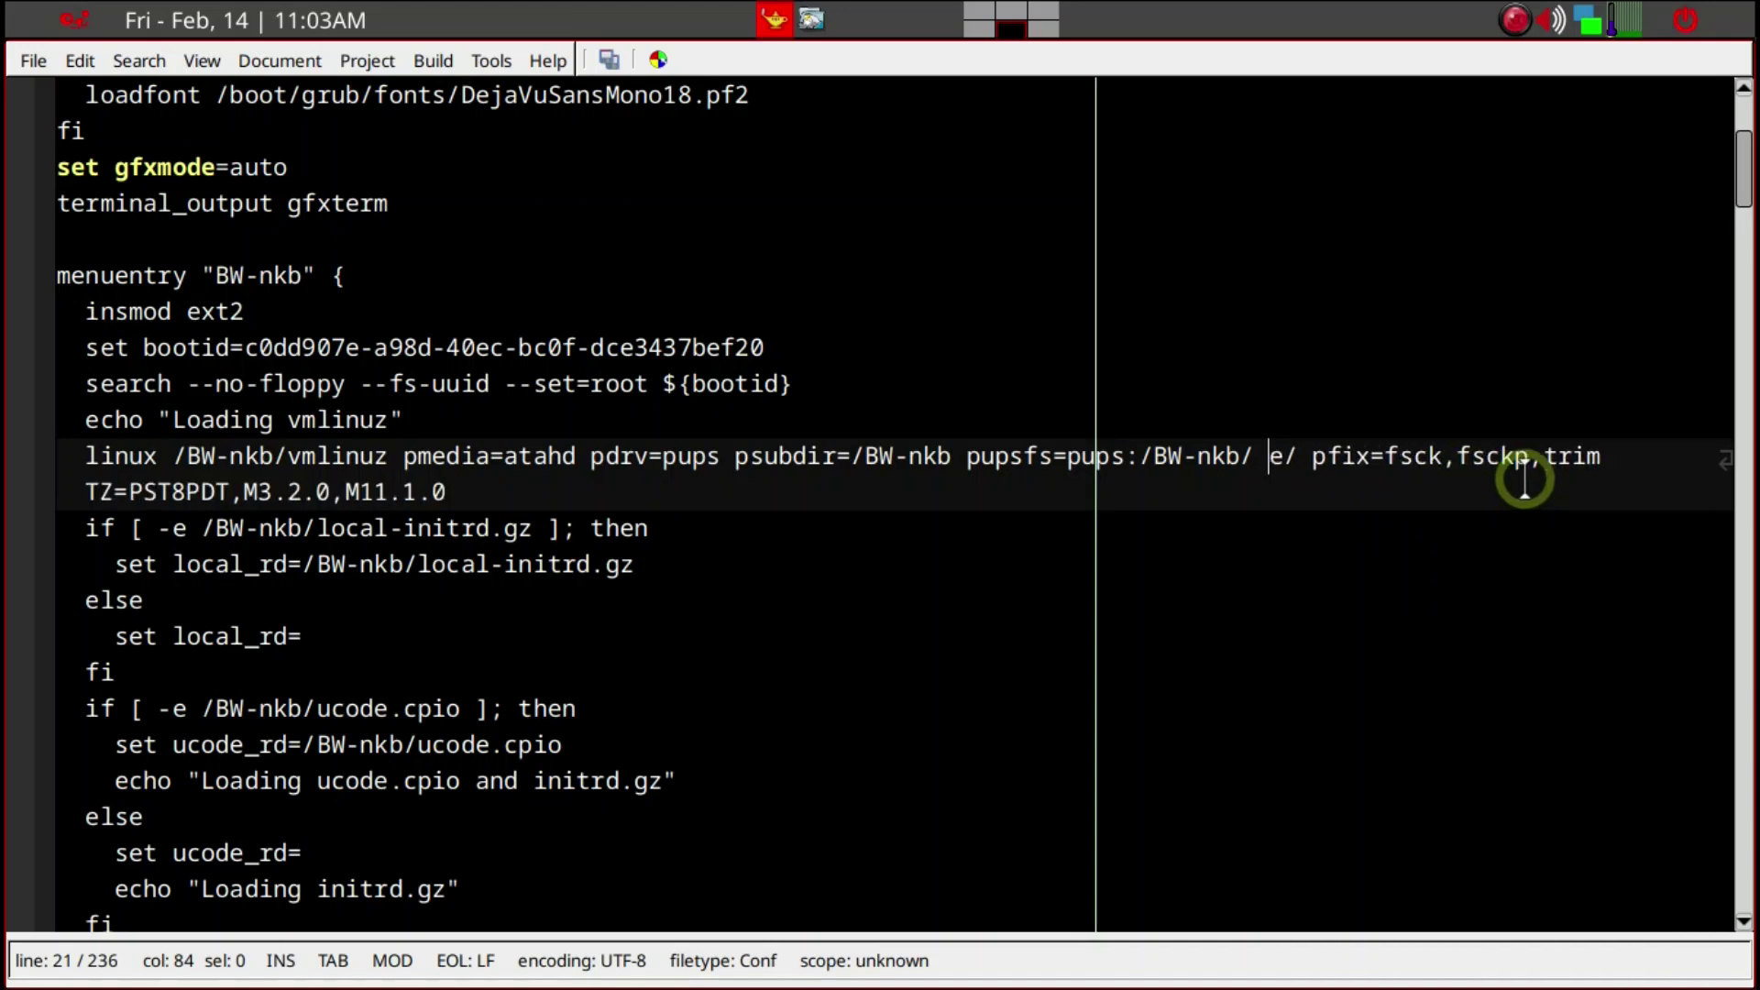
pyautogui.press('Delete')
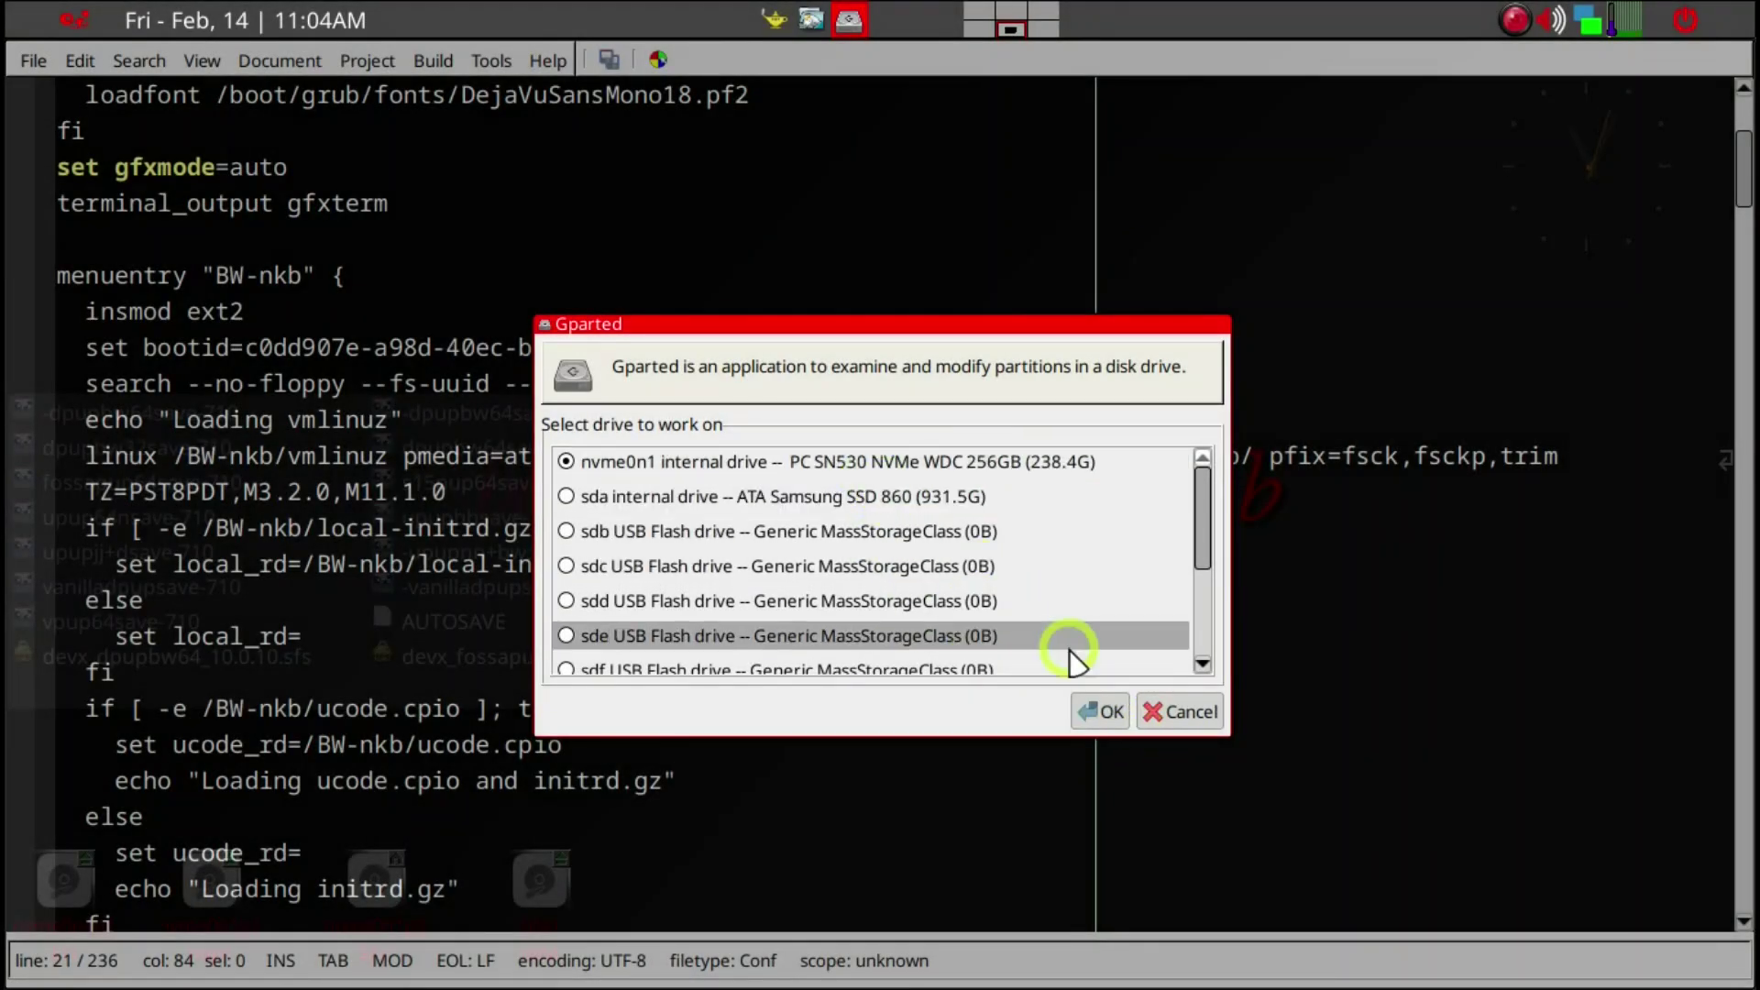
# Open /dev/nvme0n1 in GParted and select the pups and SAV partitions
pyautogui.click(1105, 711)
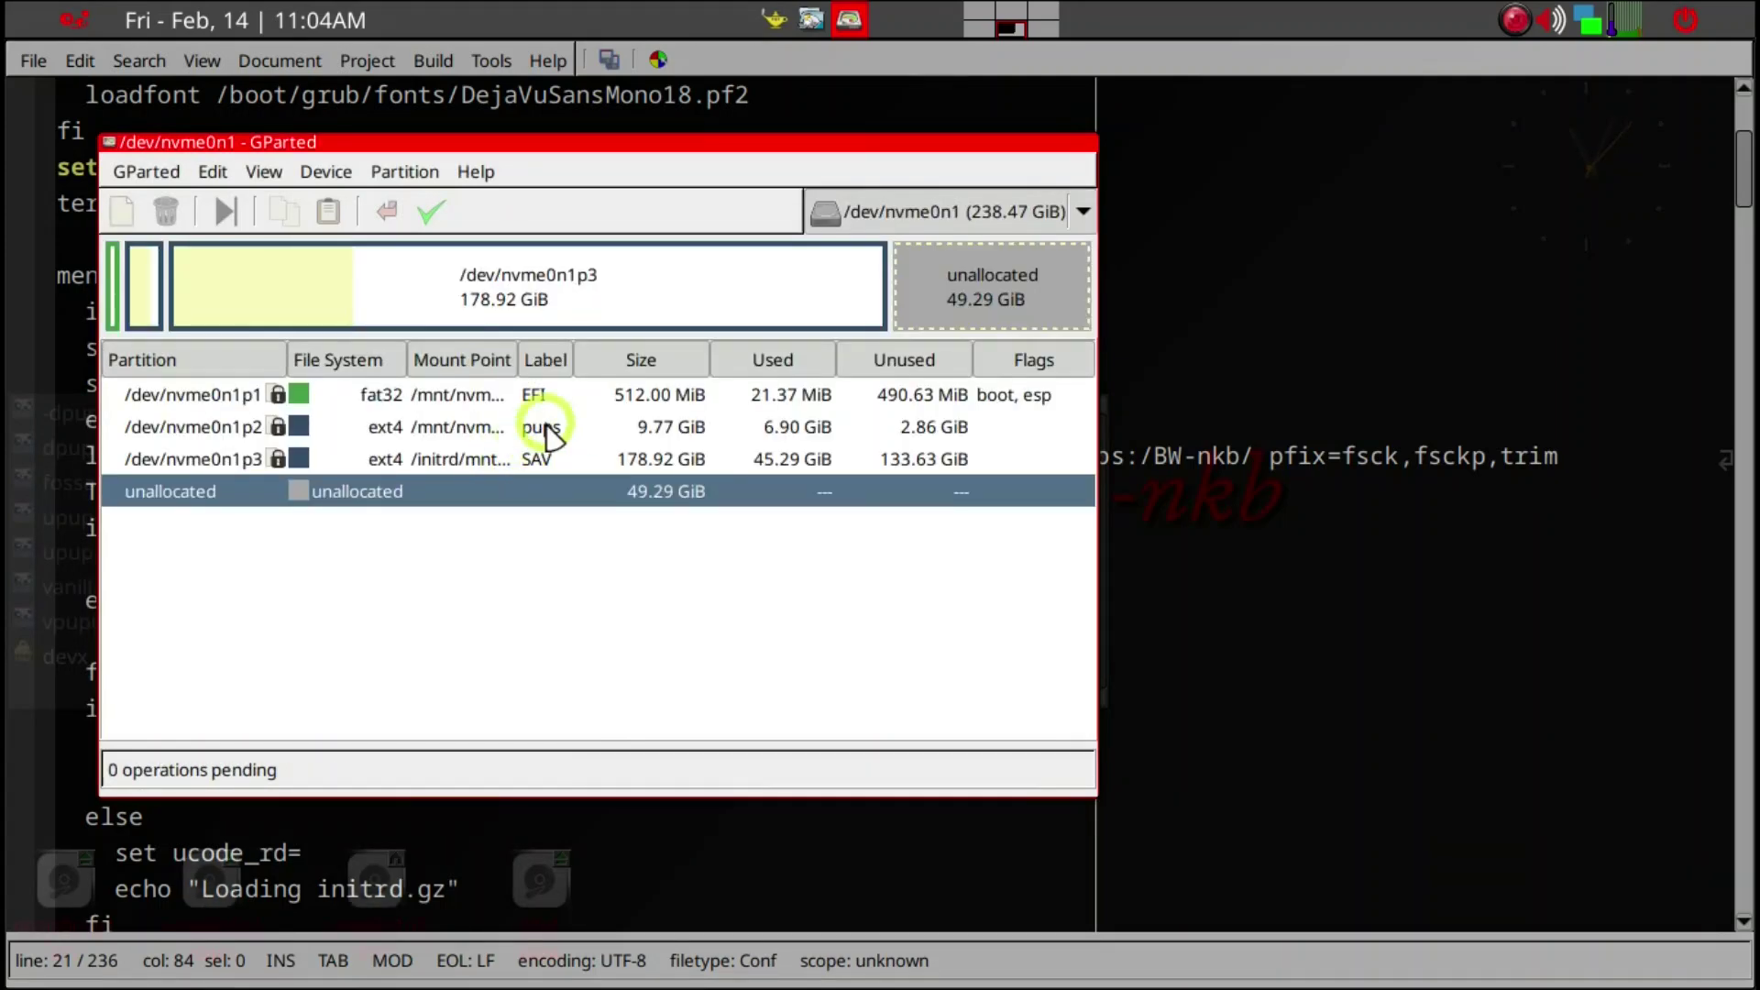
pyautogui.click(573, 430)
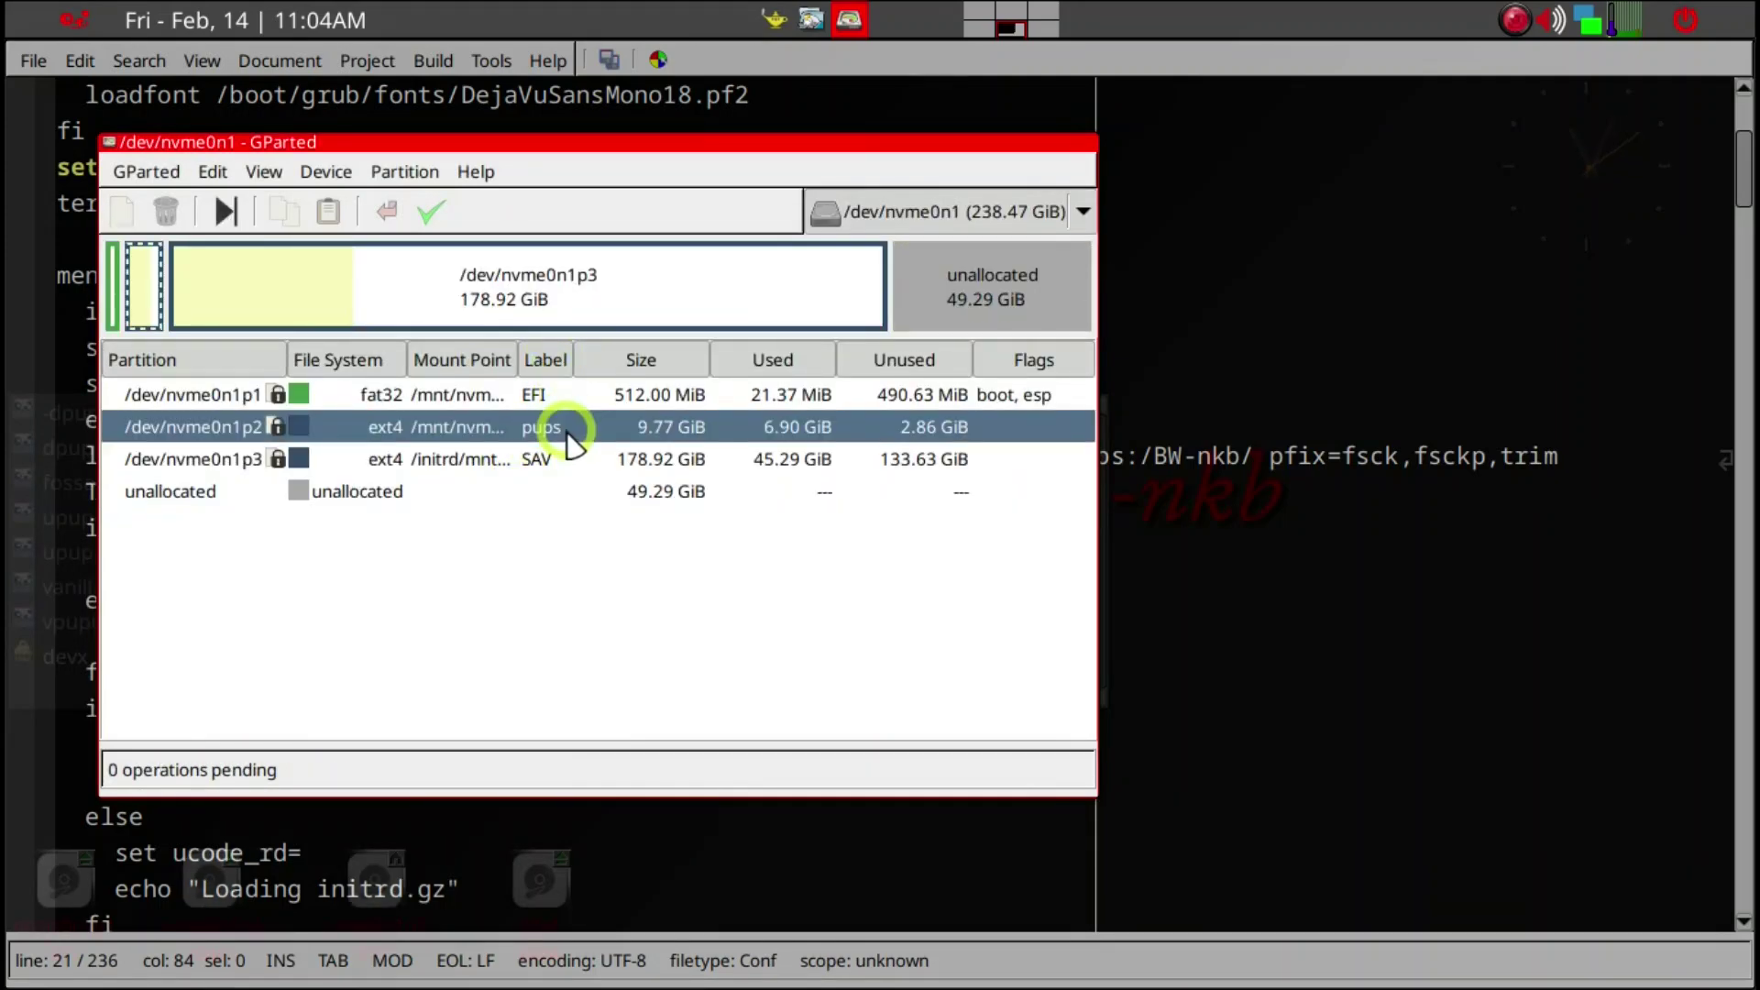
pyautogui.click(547, 463)
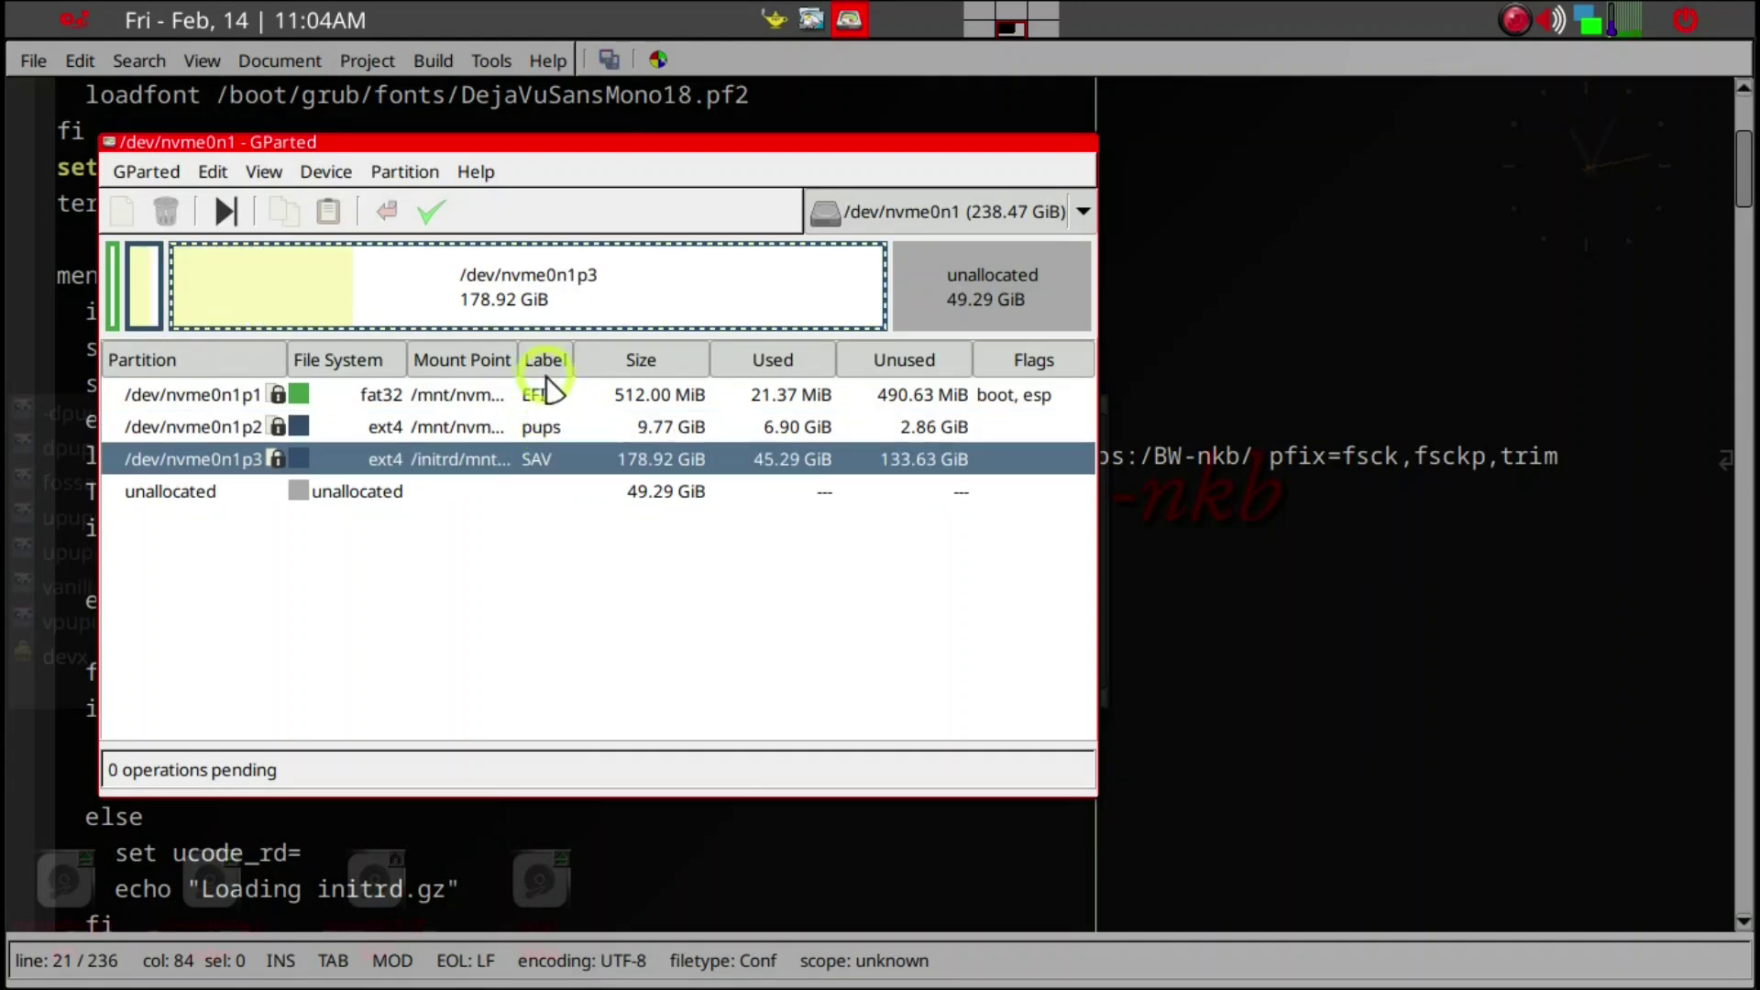